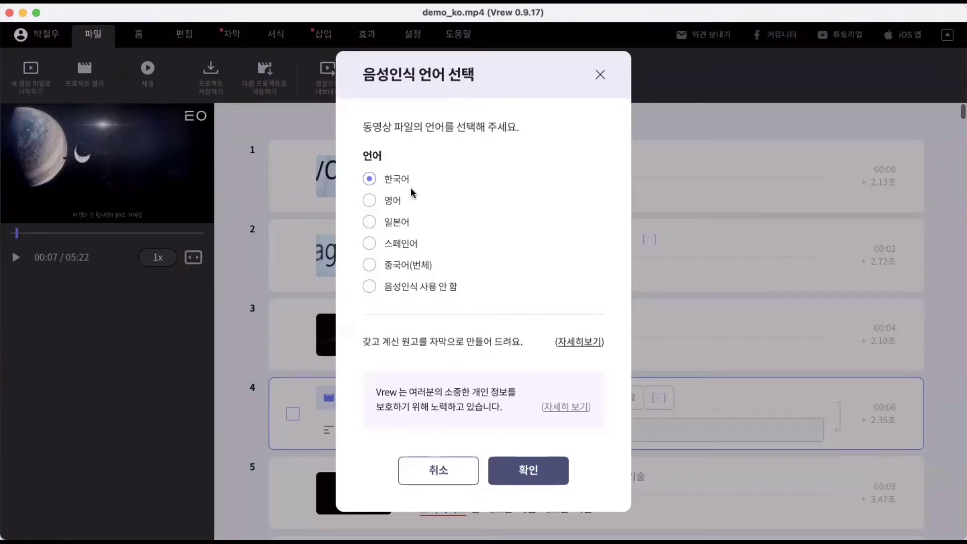
Start speech recognition of the video in Korean and enlarge the video preview area.
left_click(533, 469)
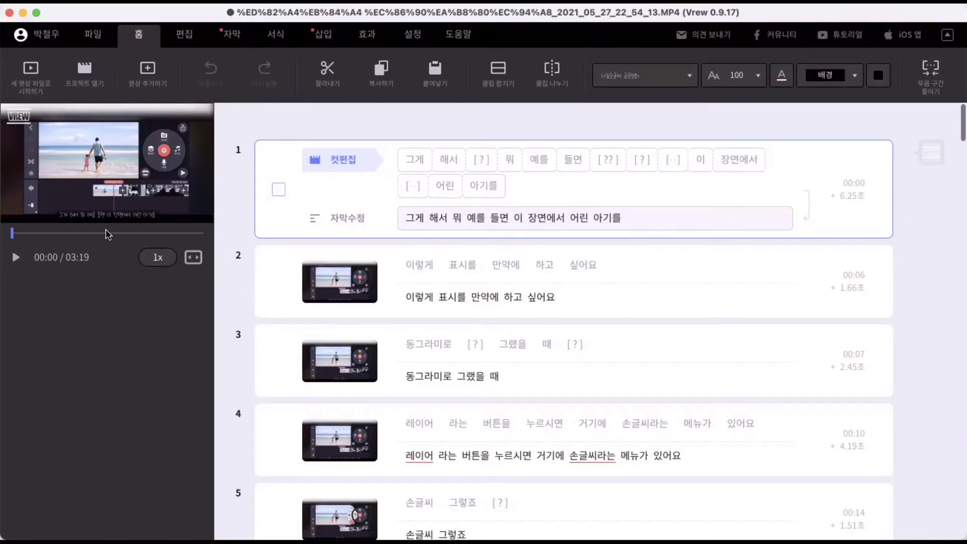
left_click_drag(212, 219, 340, 222)
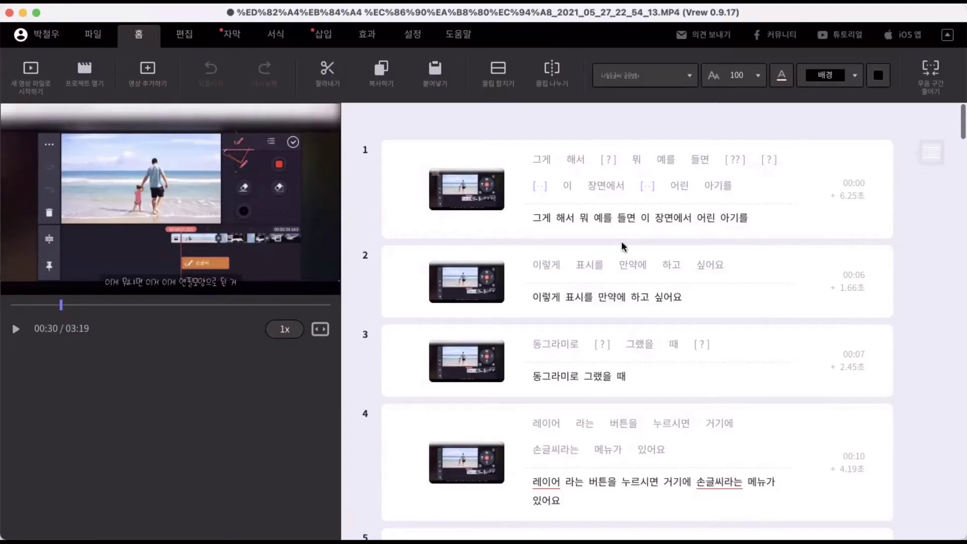
Play the video from the first clip and pause it at about 8 seconds to check the generated subtitles.
left_click(511, 222)
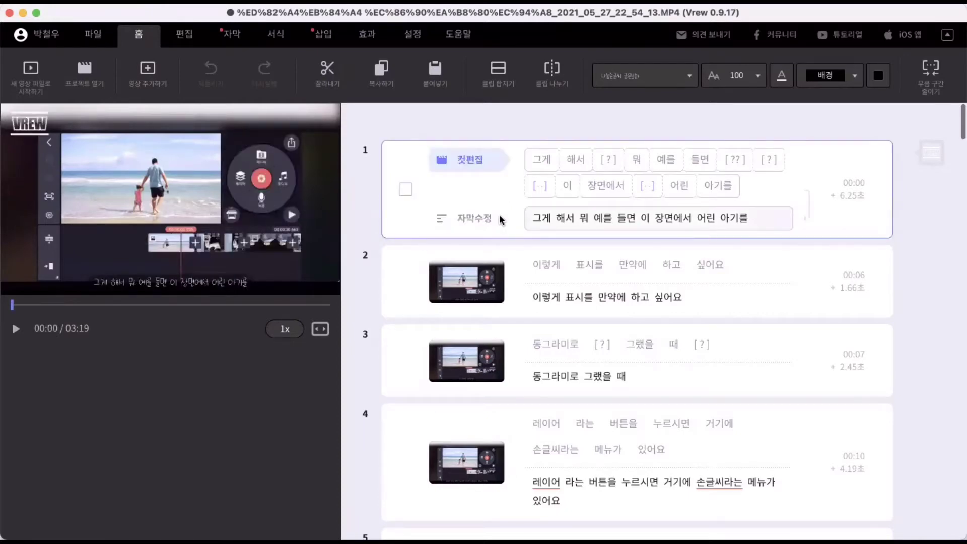
left_click(15, 329)
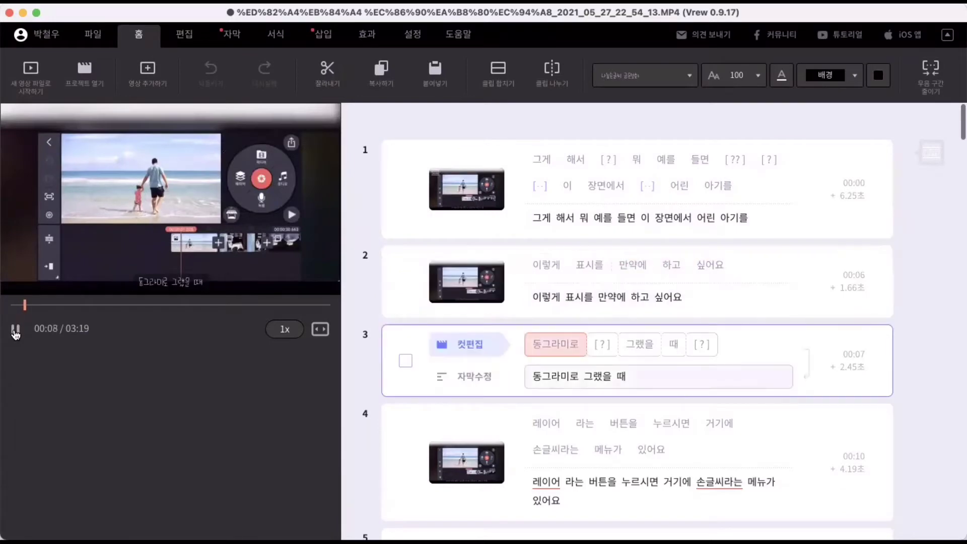
left_click(16, 330)
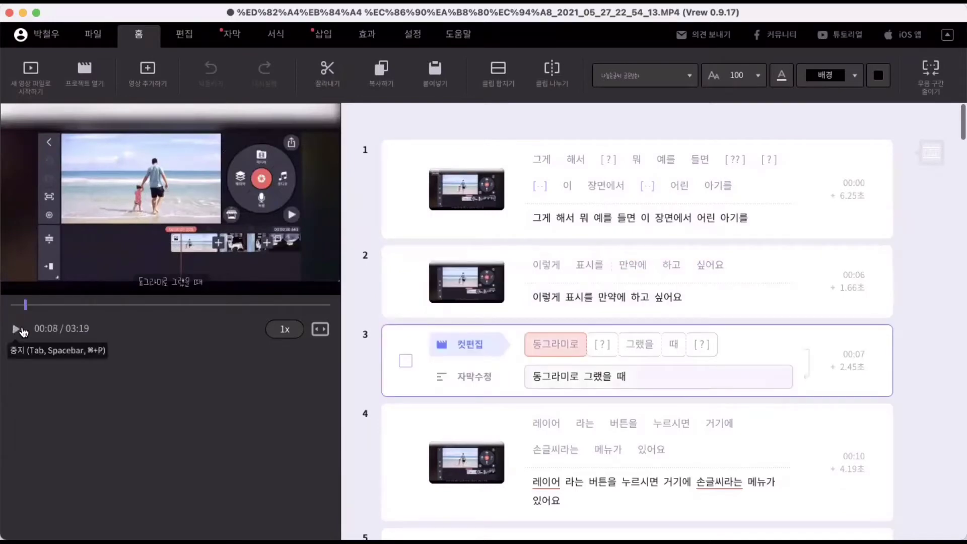
Delete the words "그게 해서 뭐" from the start of clip 1's subtitle.
left_click(580, 218)
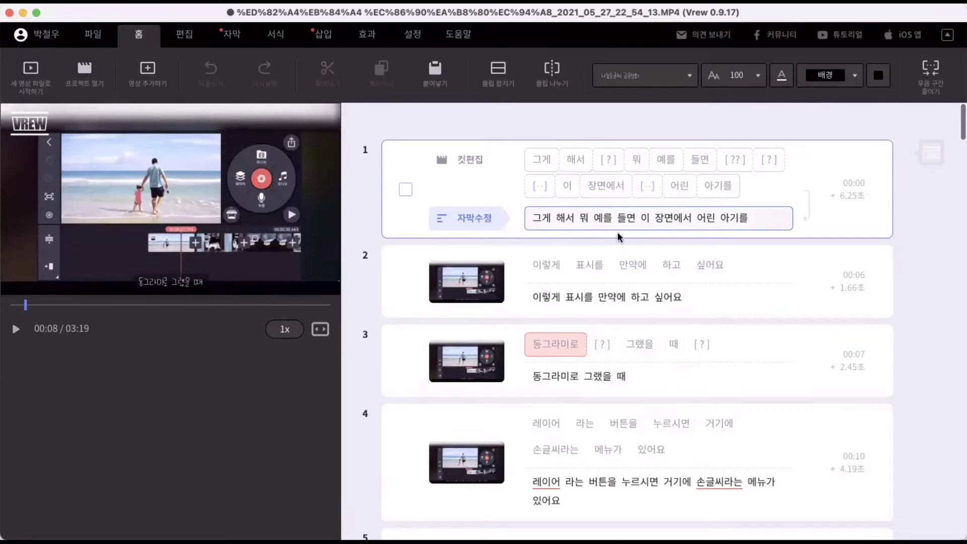
key("shift+Home")
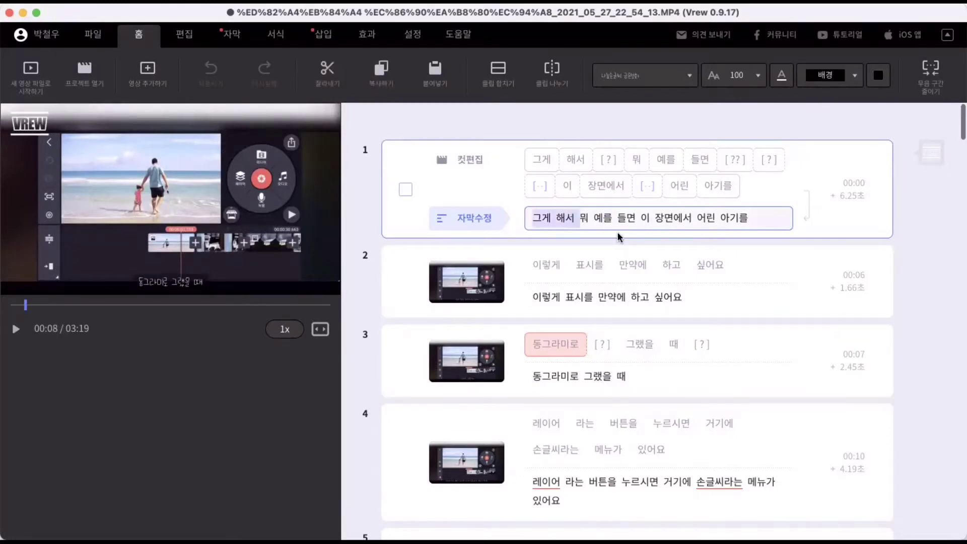
key("BackSpace")
key("Delete")
key("Delete")
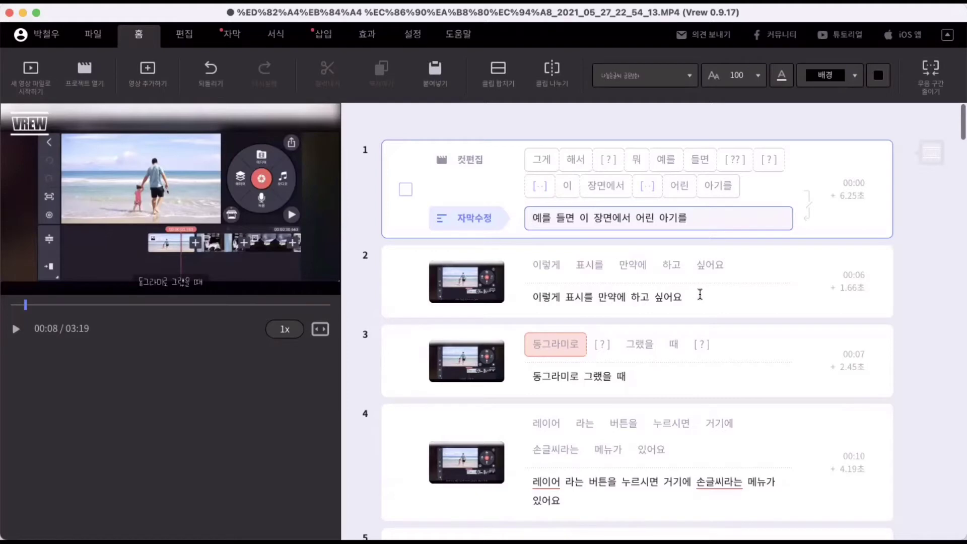
Select clips 1 and 2 together and merge them into one clip.
left_click(404, 284)
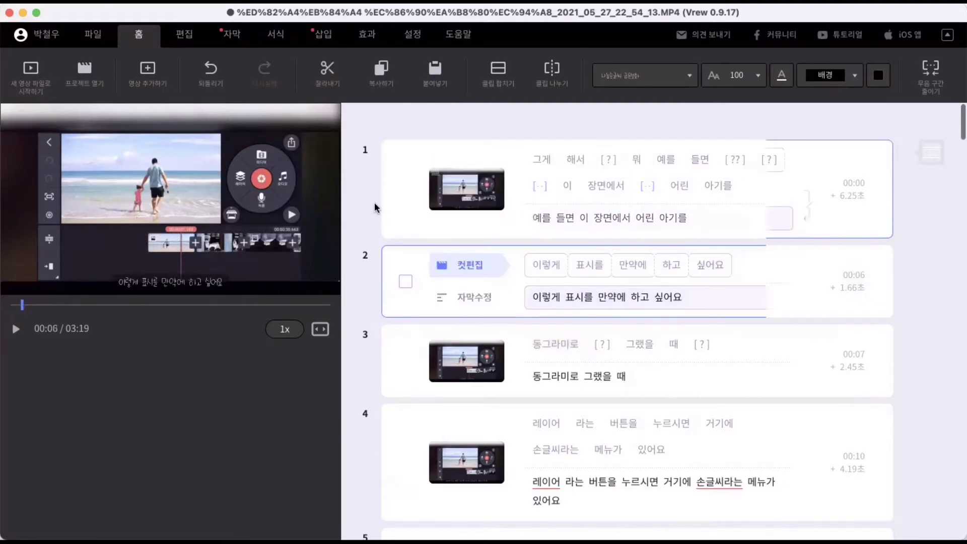
left_click(385, 214)
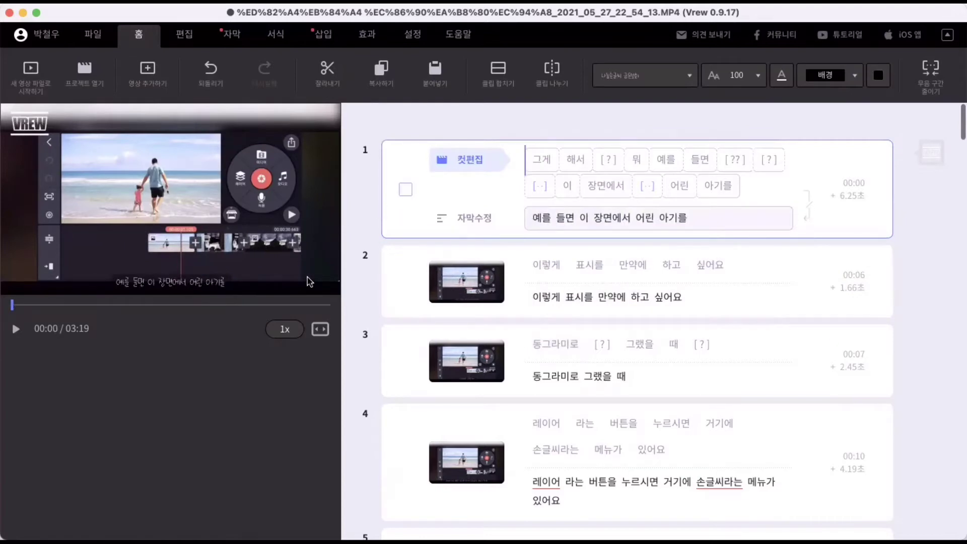
left_click(385, 302)
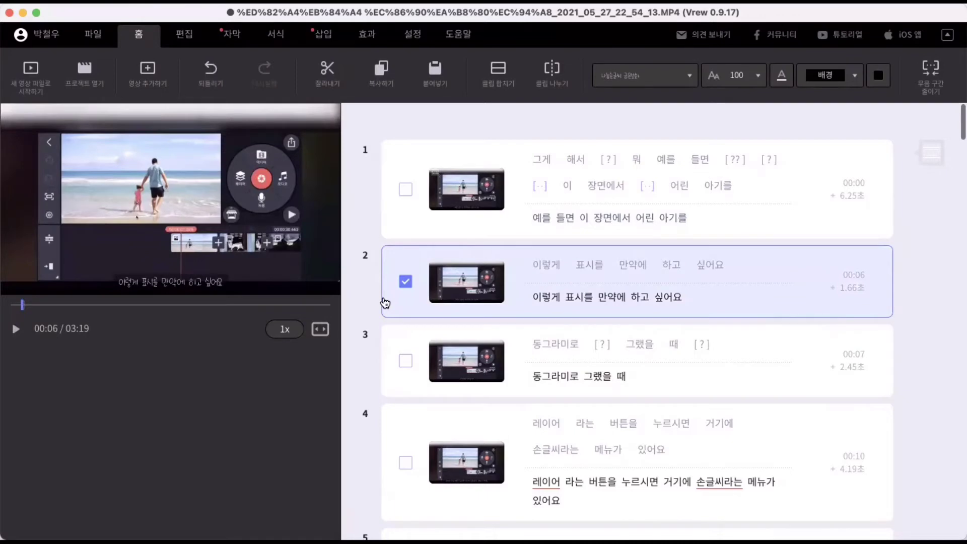
left_click(385, 302)
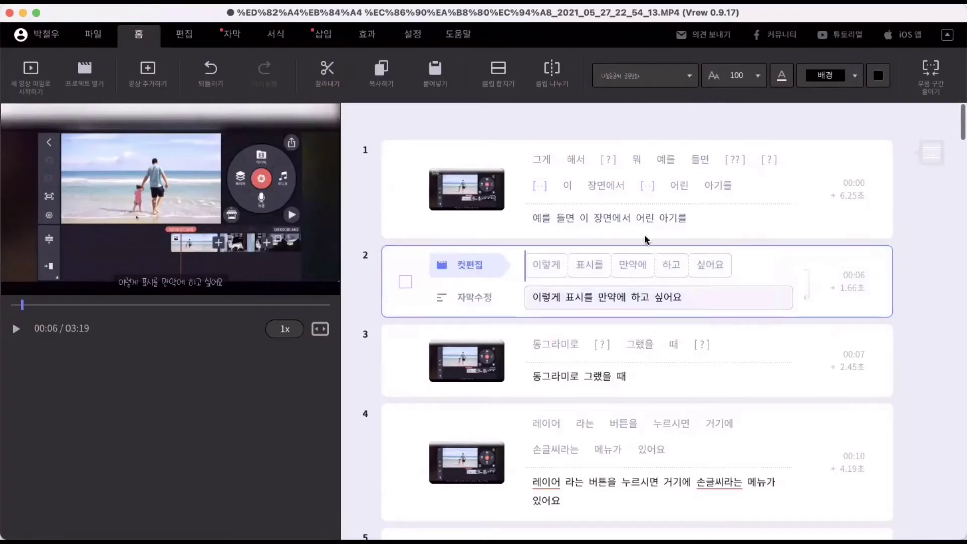
left_click_drag(358, 191, 410, 268)
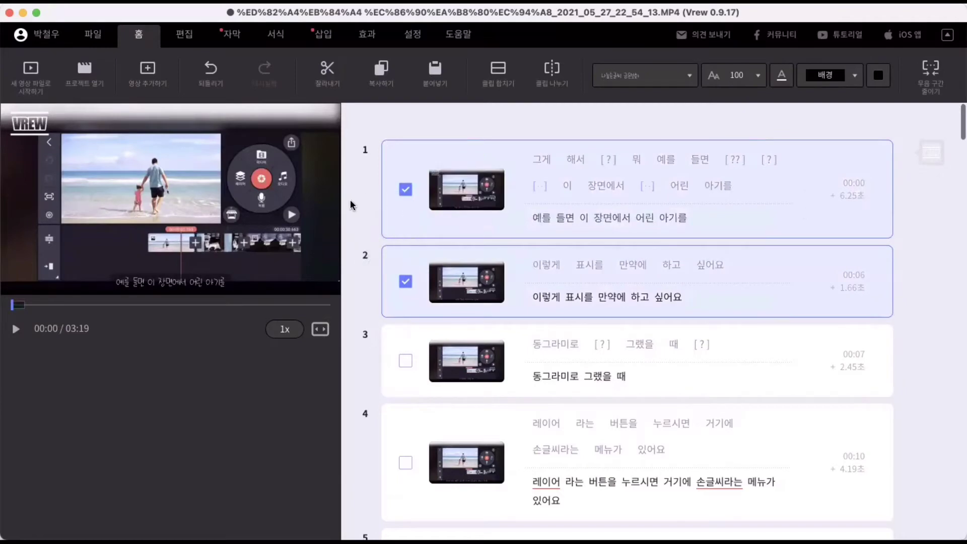
left_click(410, 189)
left_click(405, 189)
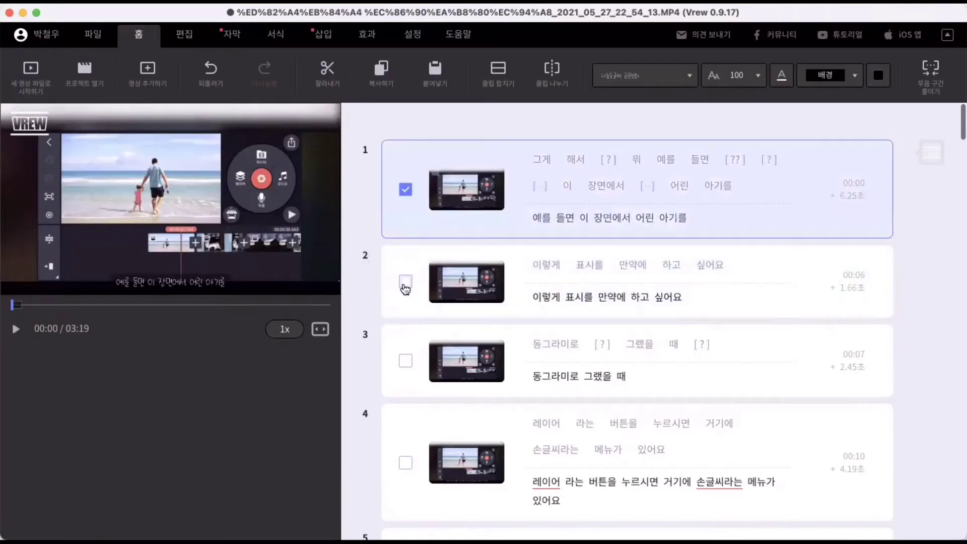
left_click(405, 281)
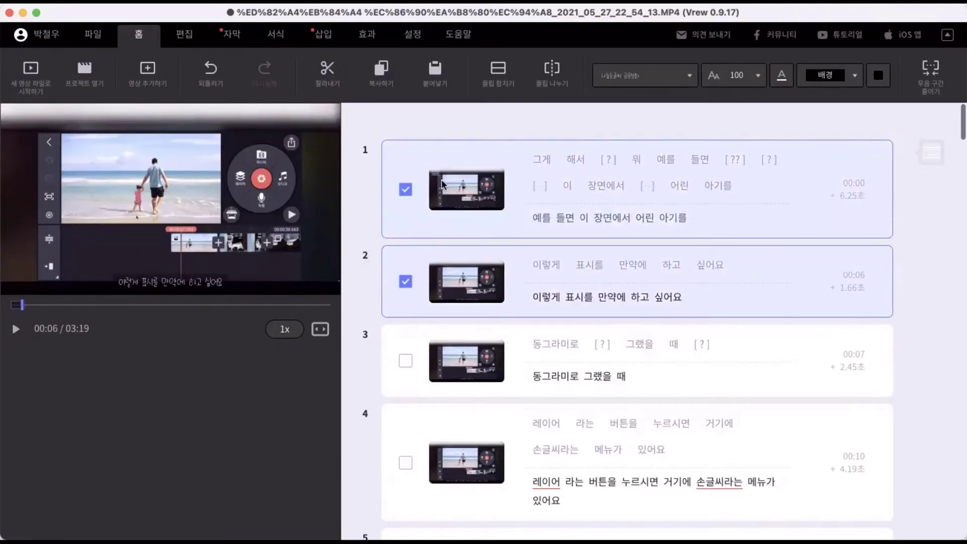
left_click(504, 82)
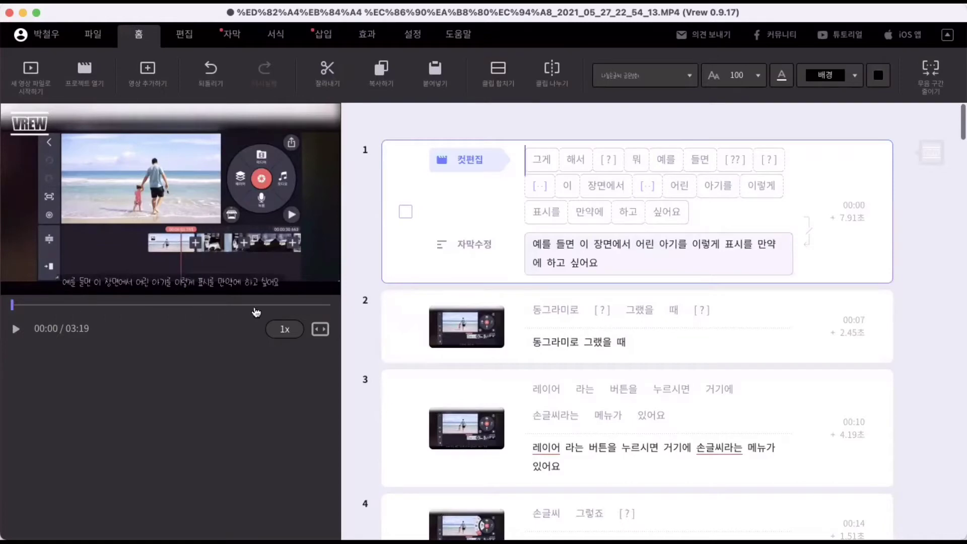
Remove the word "만약에" from the merged first clip's subtitle.
left_click(547, 261)
key("BackSpace")
key("BackSpace")
key("BackSpace")
key("BackSpace")
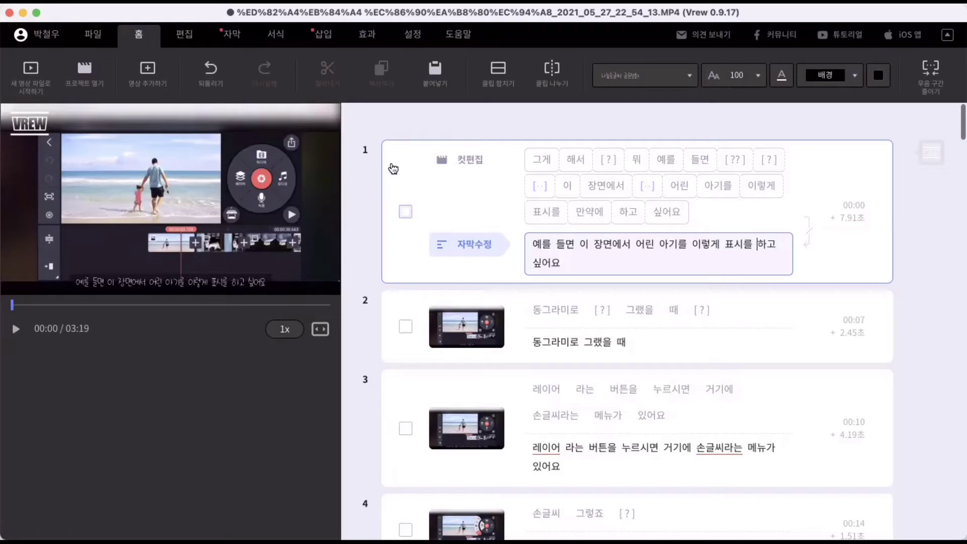
key("Escape")
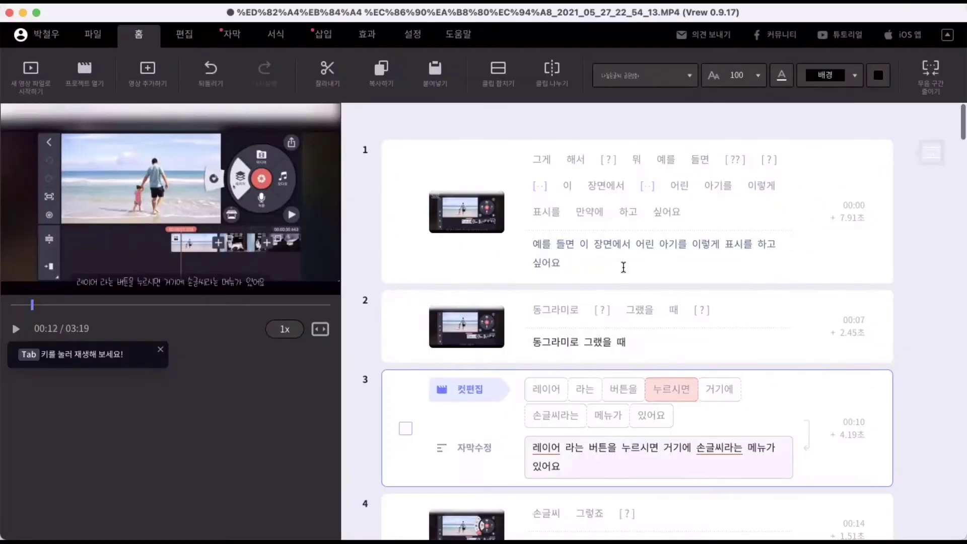
Merge clip 1 with the following clip "동그라미로 그랬을 때".
left_click(559, 254)
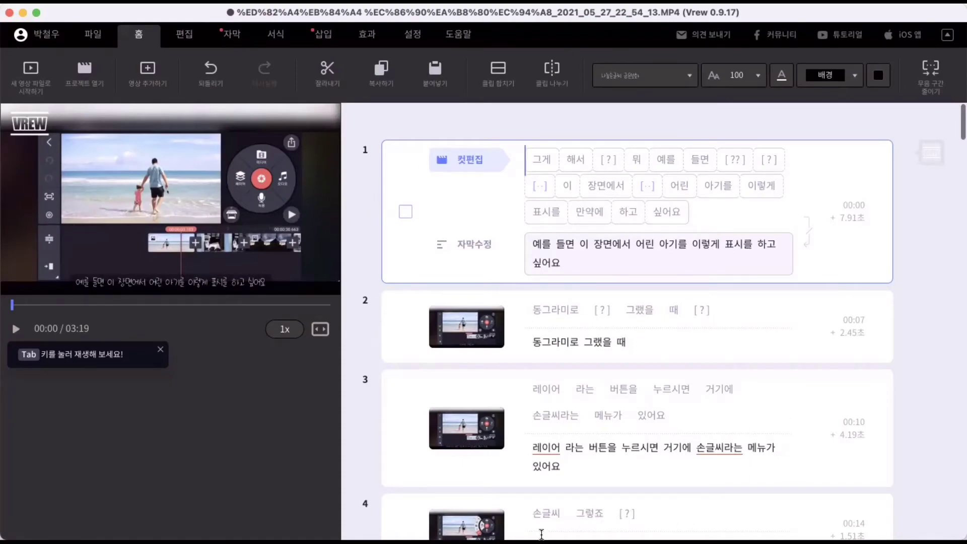
left_click(406, 212)
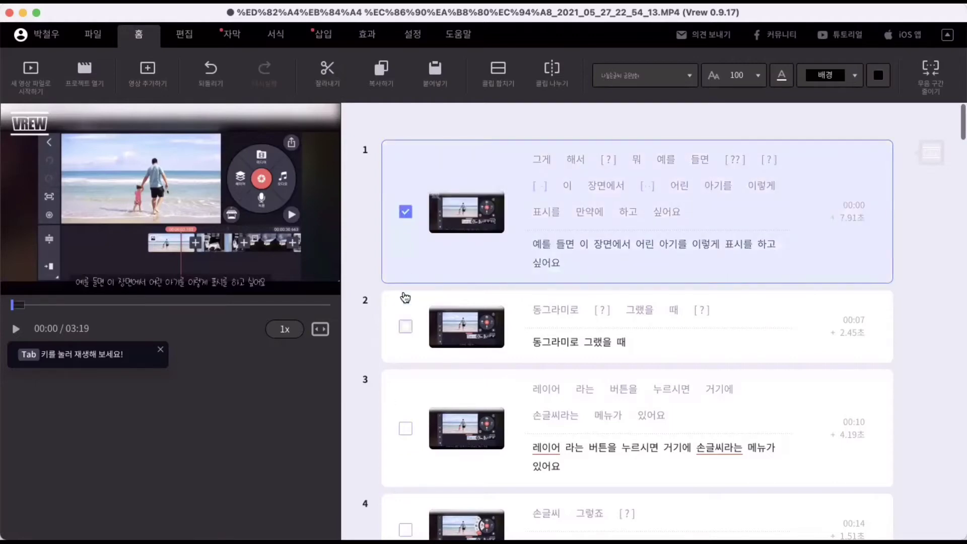
left_click(405, 327)
left_click(488, 77)
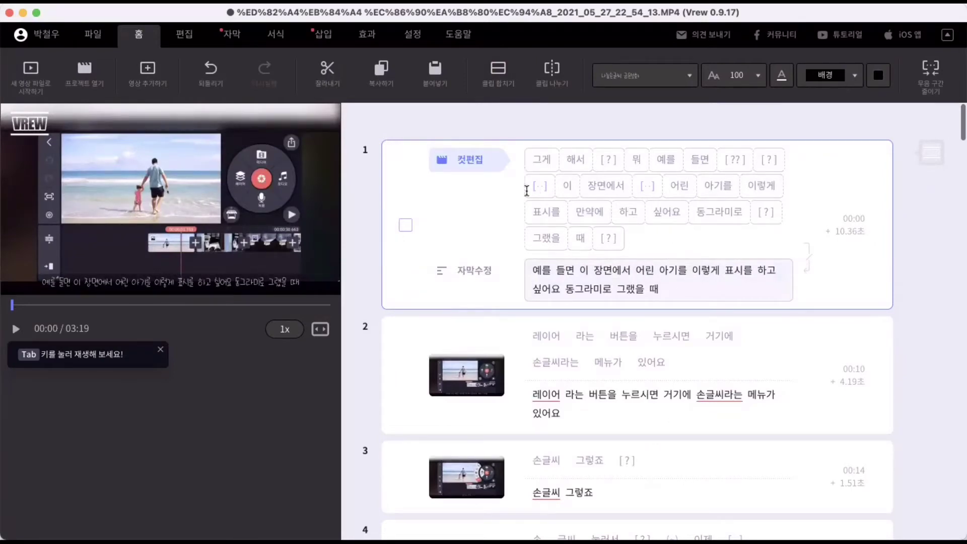
Split clip 1 just before the word "그랬을".
left_click_drag(524, 239, 649, 269)
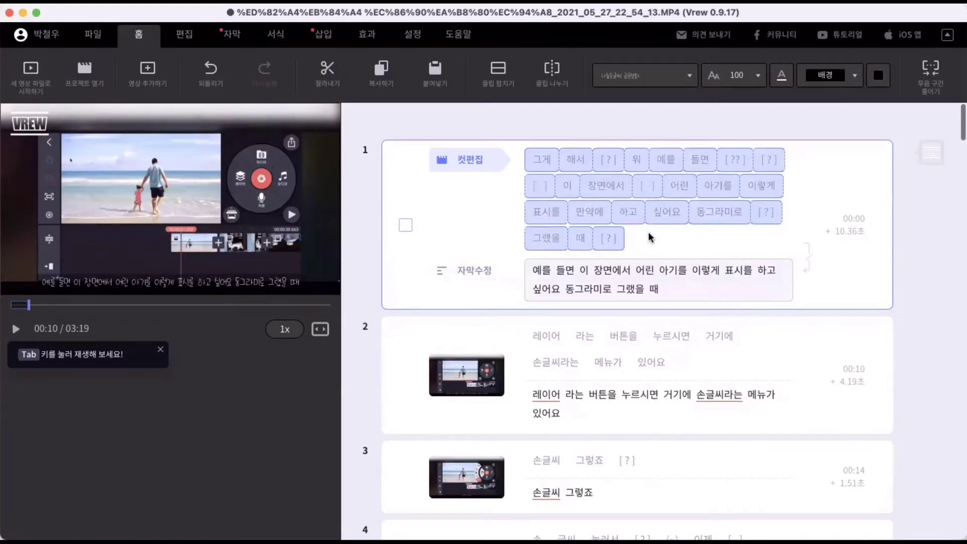
left_click(648, 232)
left_click(525, 236)
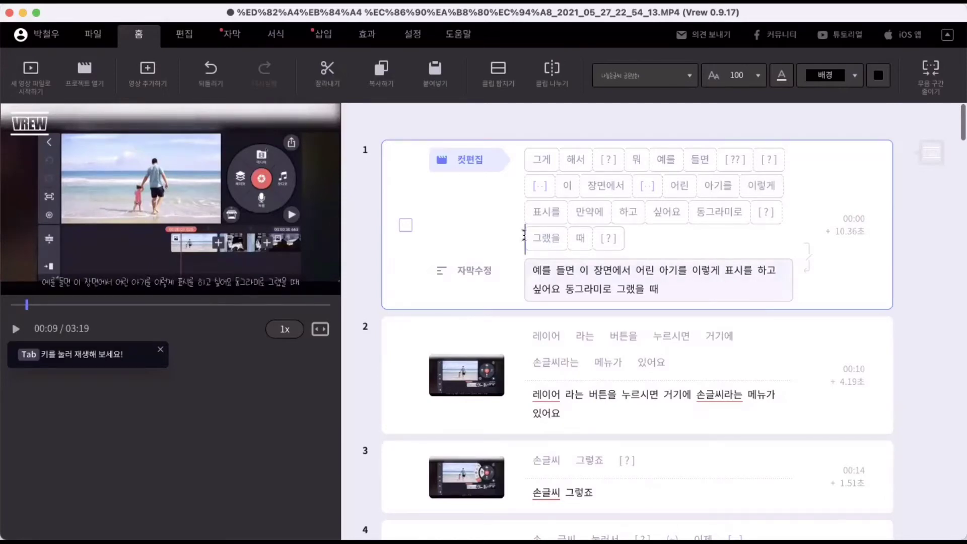
key("Return")
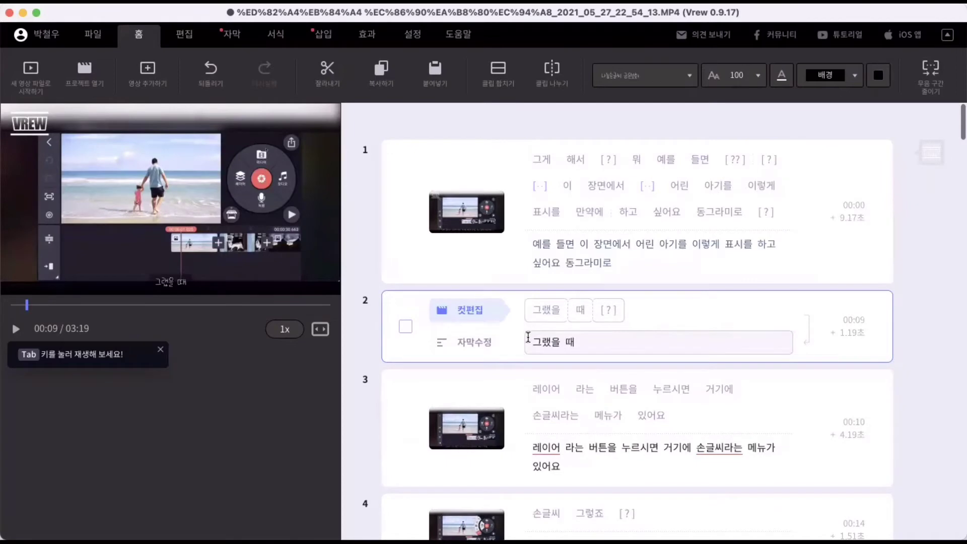
left_click(620, 260)
double_click(619, 261)
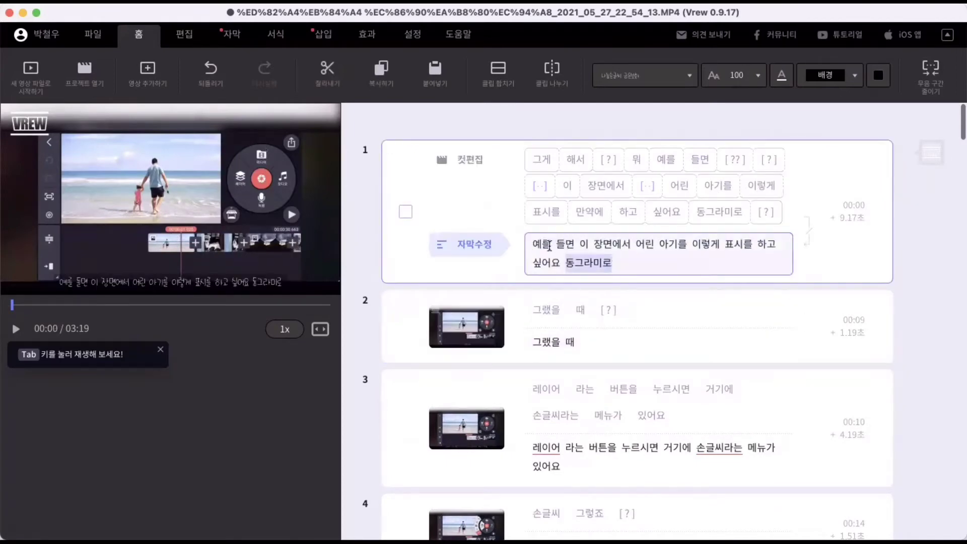
left_click(524, 207)
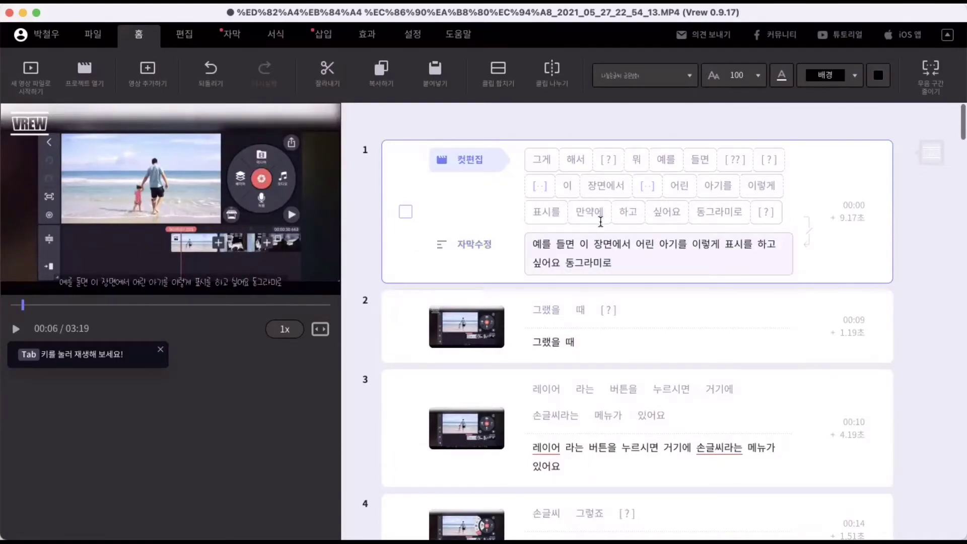
Merge the "그랬을 때" clip back into clip 1, and undo that merge.
left_click(535, 311)
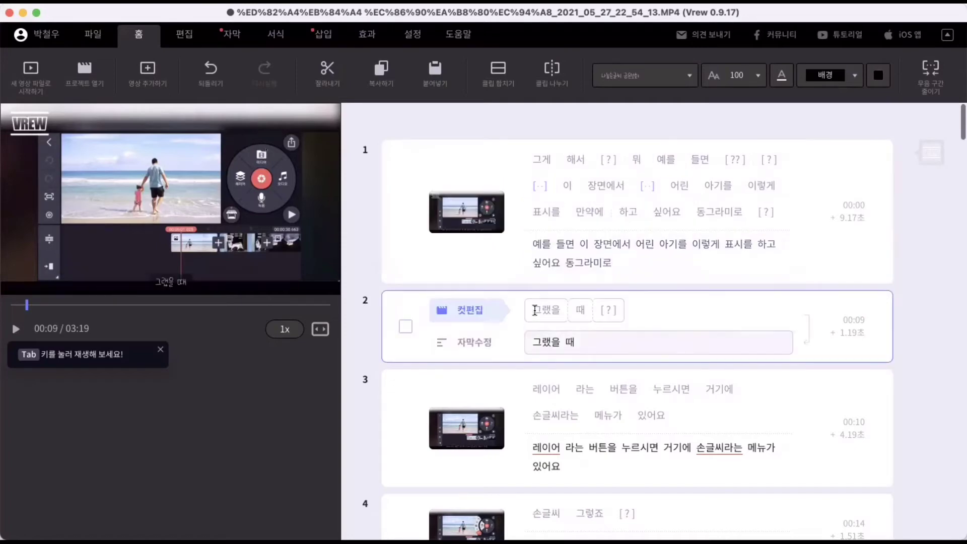
key("BackSpace")
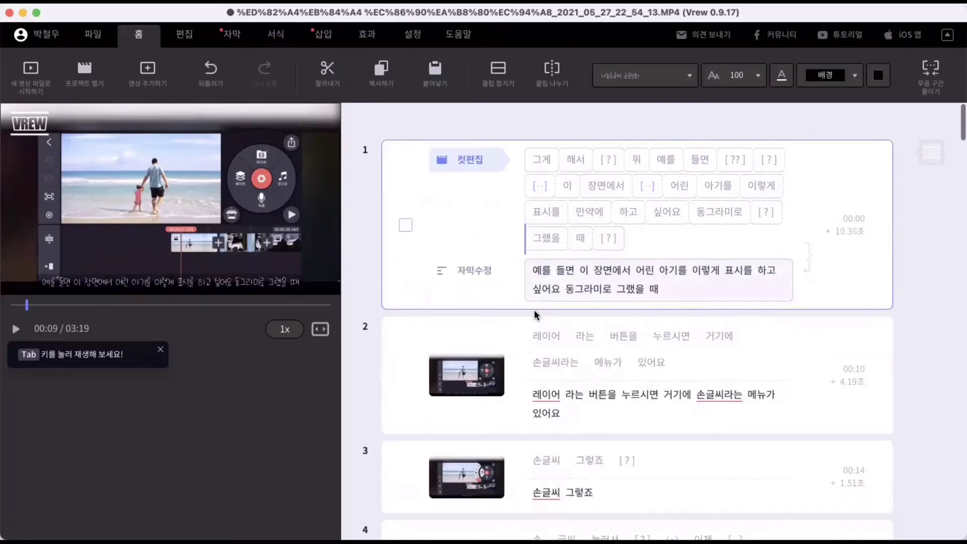
key("super+z")
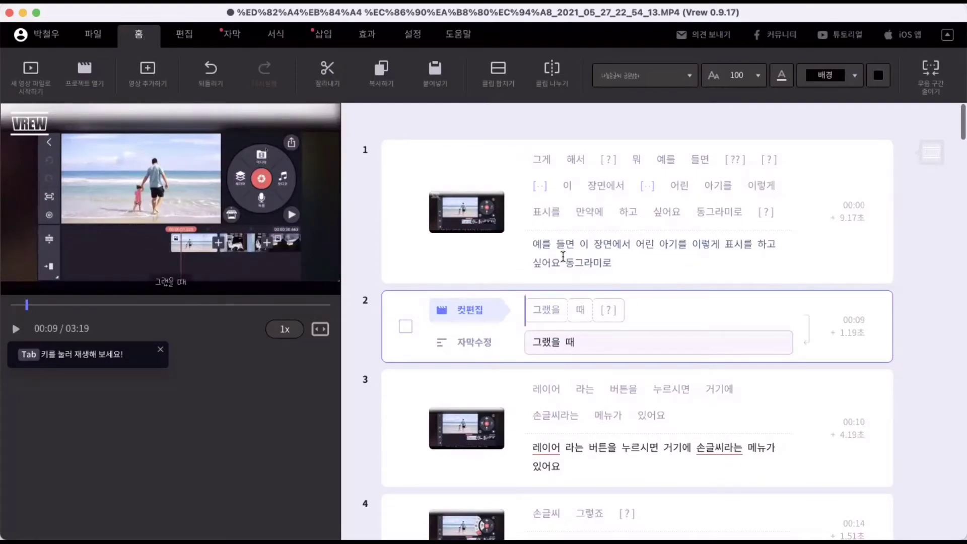
Merge the "그랬을 때" clip with the following clip that begins with "레이어".
left_click(806, 342)
scroll(548, 302, "down", 3)
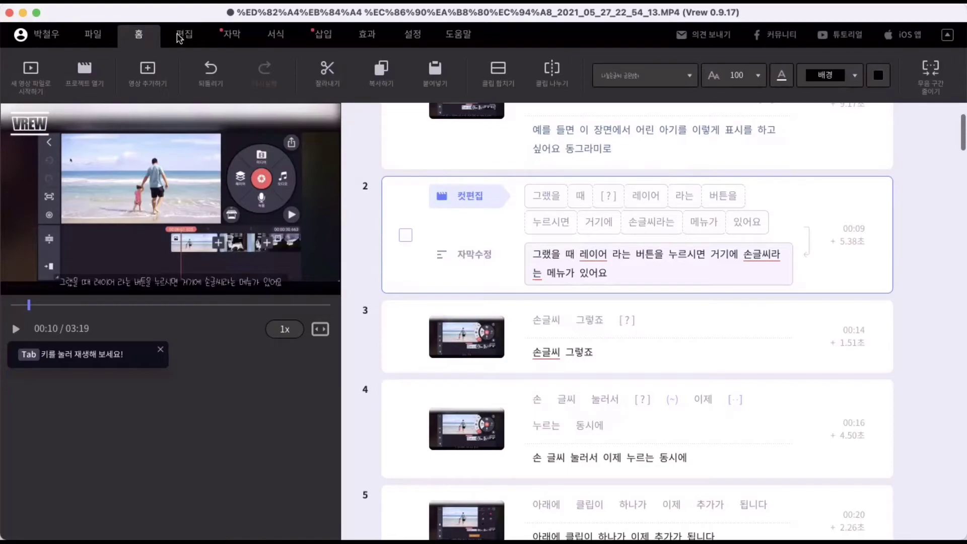
Set the font of all subtitles to 나눔고딕 and their size to 75.
left_click(275, 35)
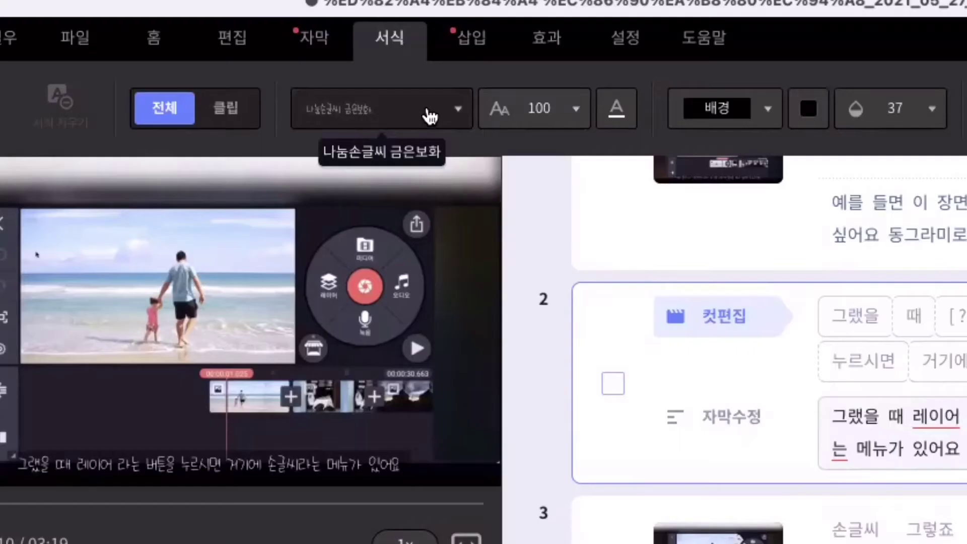
left_click(297, 79)
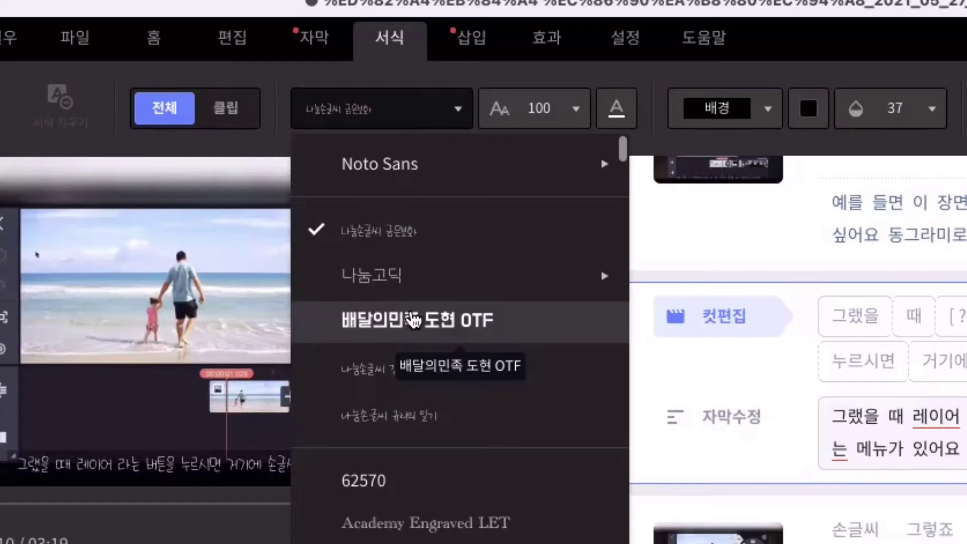
left_click(408, 276)
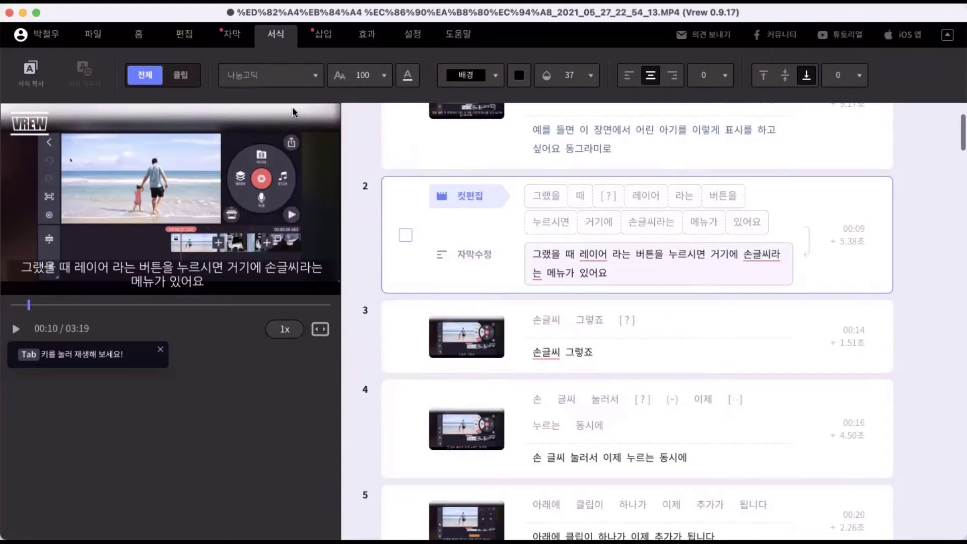
left_click(383, 75)
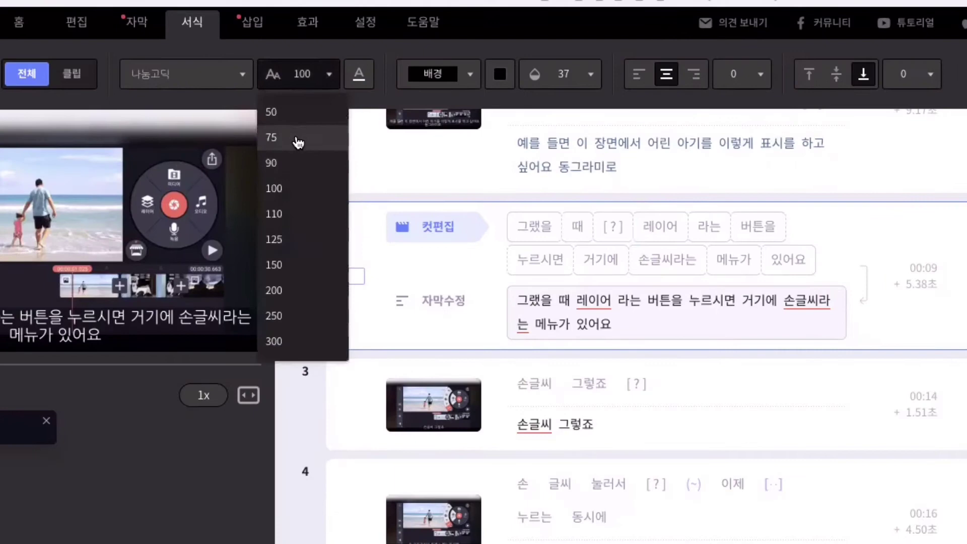
left_click(299, 143)
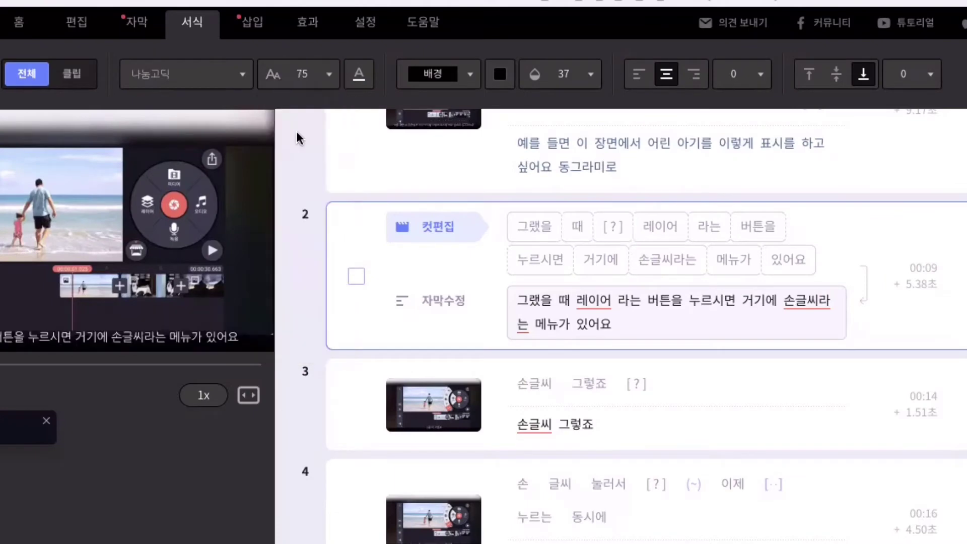
Set the text size of all subtitles to 50.
left_click(329, 76)
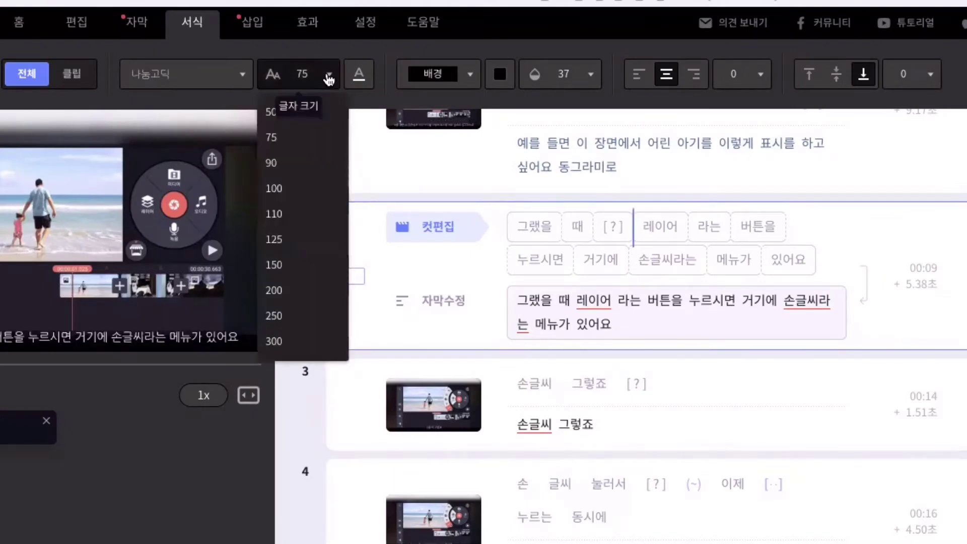
left_click(271, 111)
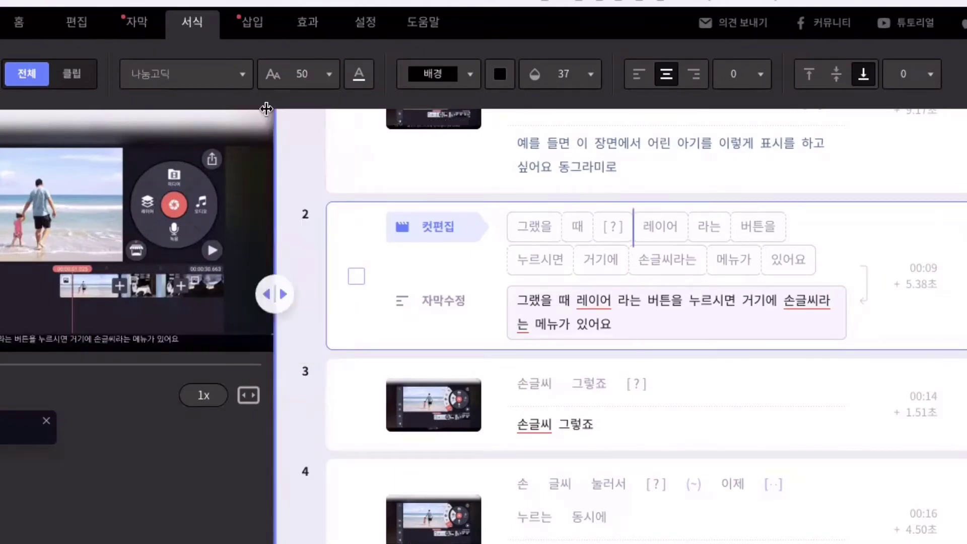
Try orange as the text colour of all subtitles.
left_click(360, 75)
left_click(379, 128)
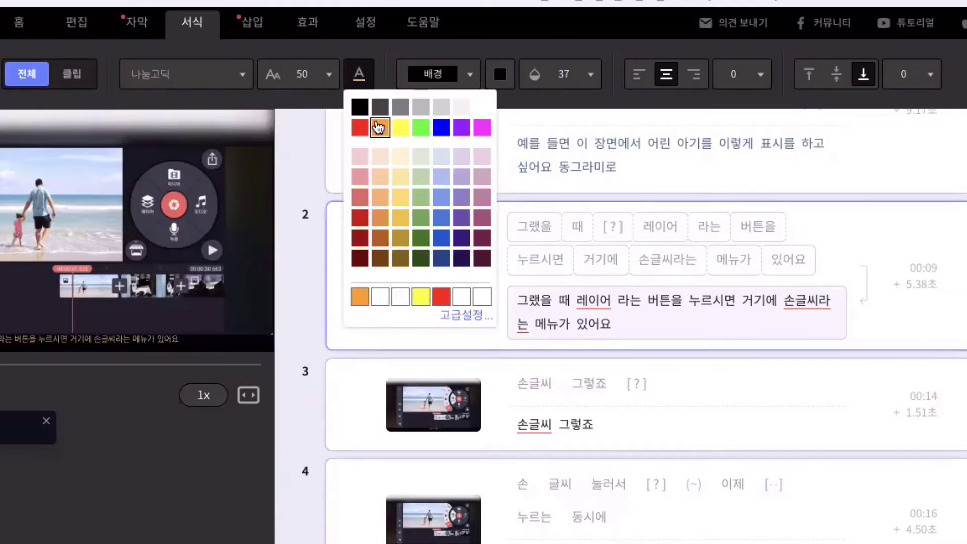
left_click(358, 76)
left_click(359, 77)
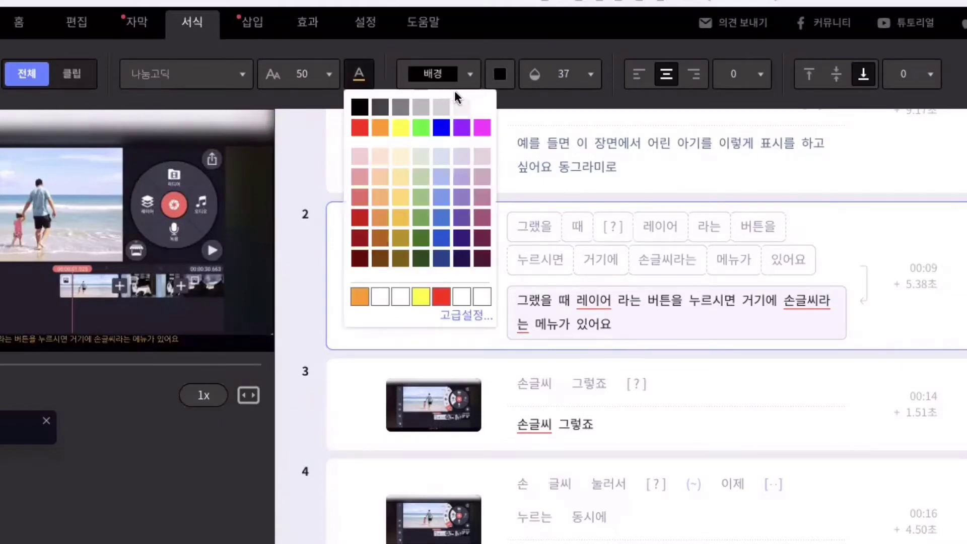
Keep the 배경 style for all subtitles and set its background colour to blue after trying several other colours.
left_click(472, 76)
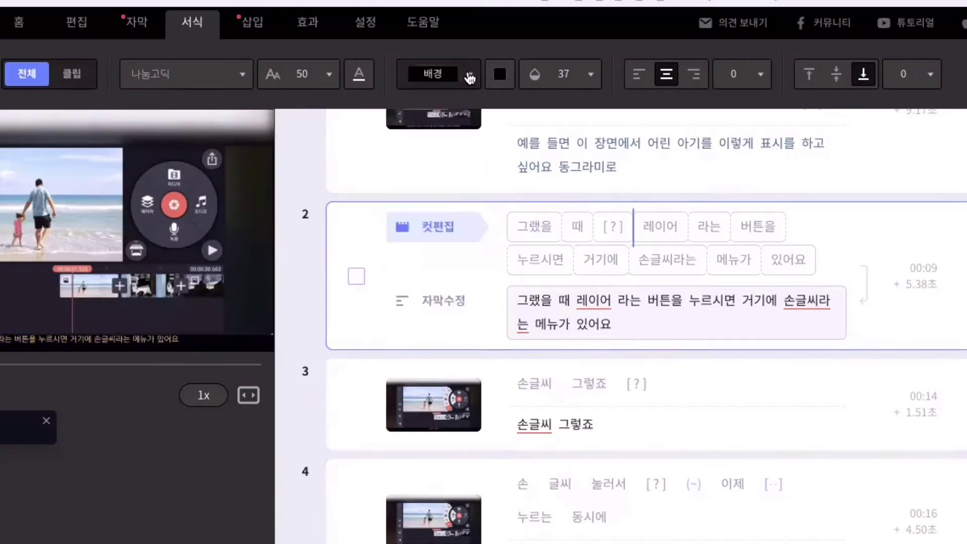
left_click(472, 76)
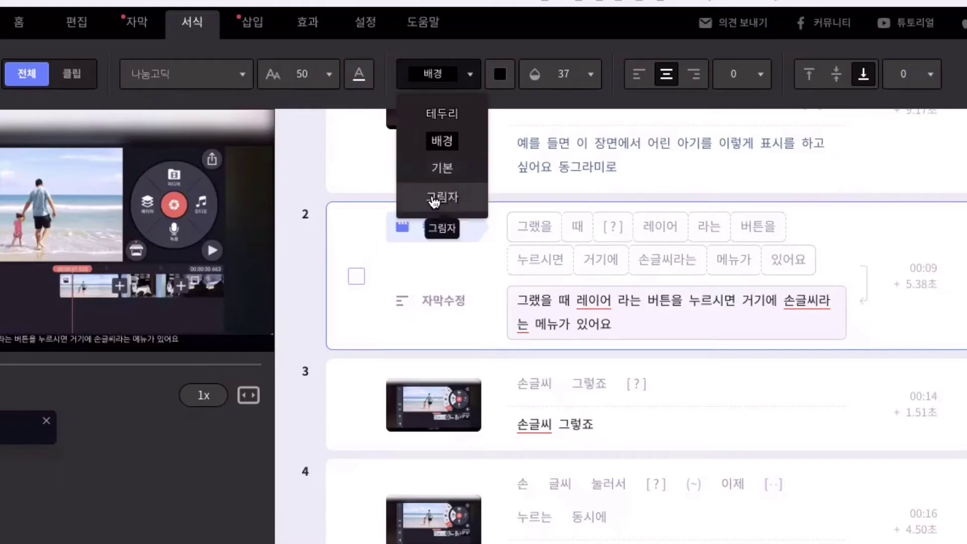
left_click(448, 140)
left_click(498, 78)
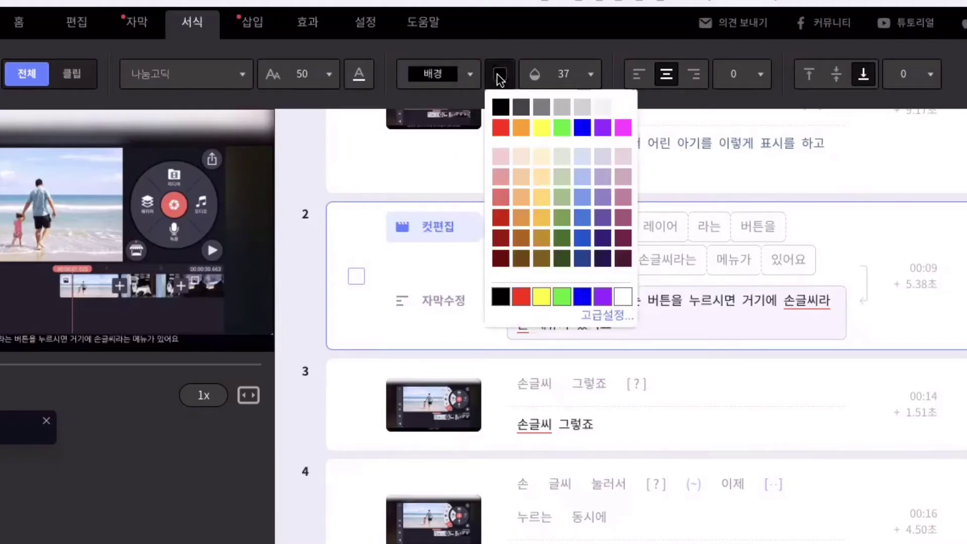
left_click(521, 128)
left_click(500, 127)
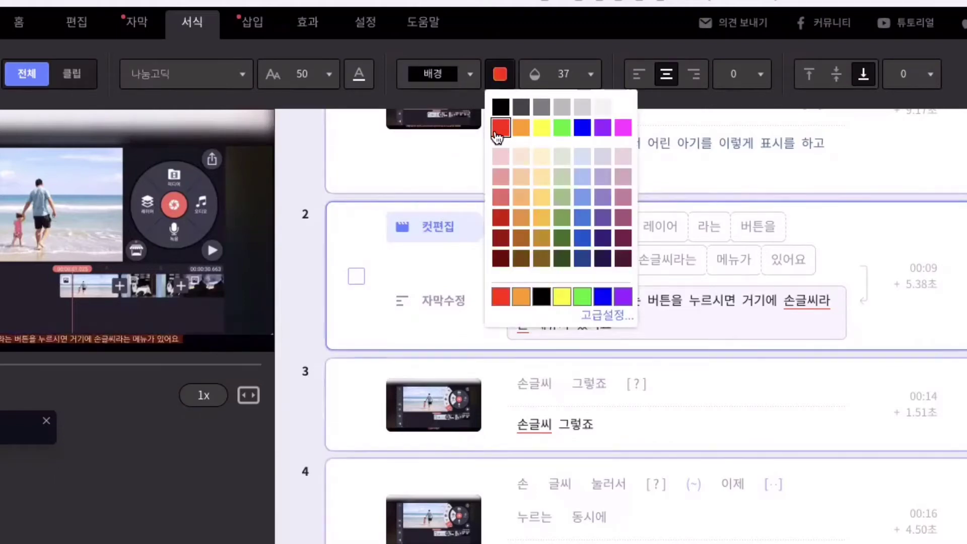
left_click(500, 158)
left_click(500, 197)
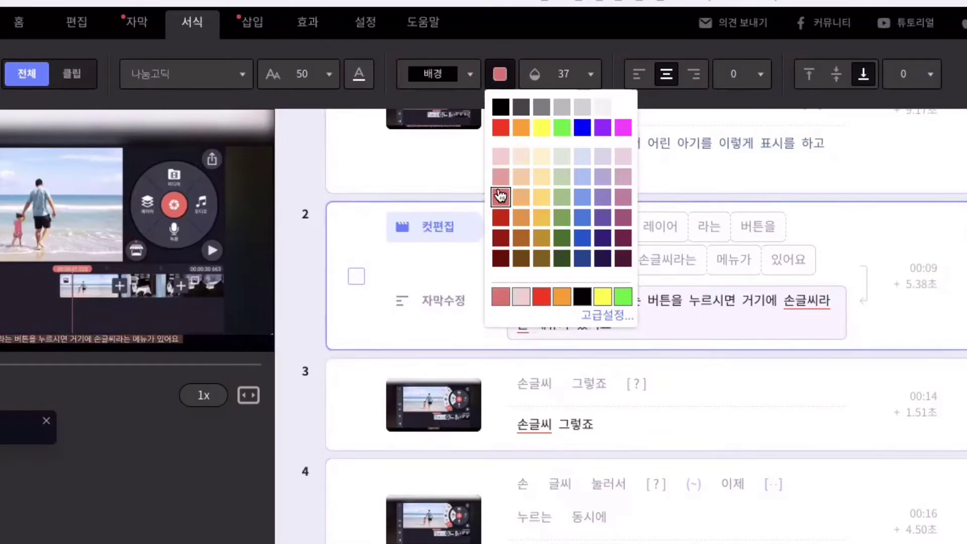
left_click(521, 238)
left_click(582, 238)
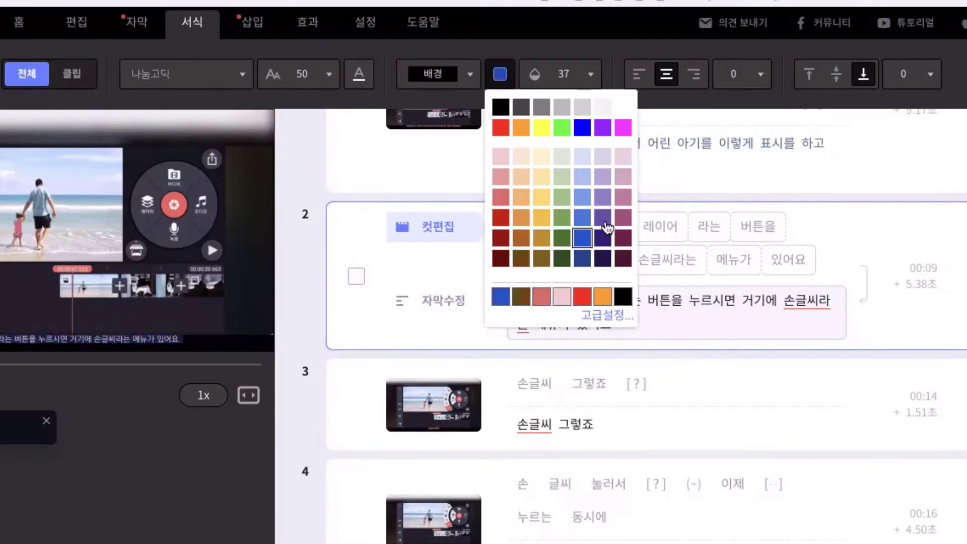
Set the opacity of the subtitle background to 45.
left_click(588, 75)
left_click(590, 76)
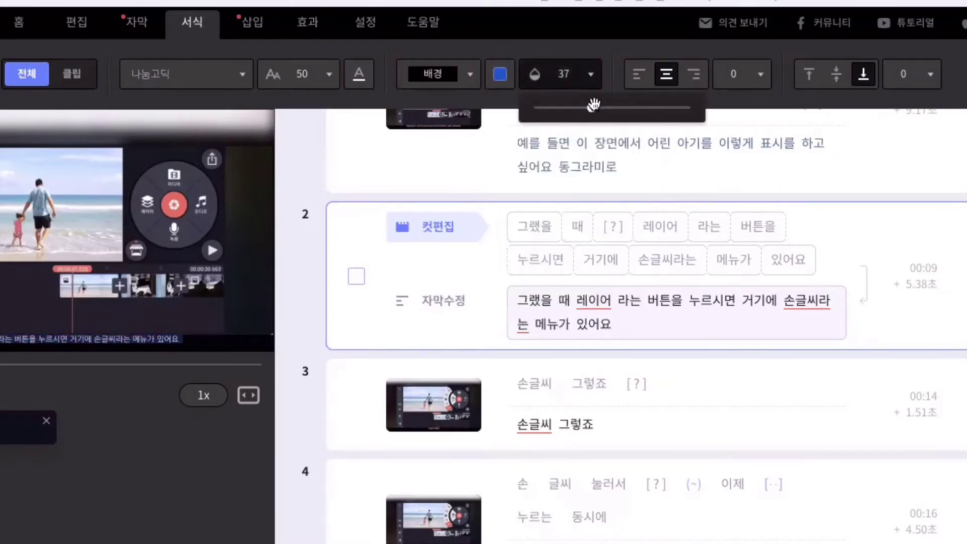
mouse_move(585, 107)
left_mouse_down()
mouse_move(551, 108)
mouse_move(660, 110)
mouse_move(578, 108)
mouse_move(636, 107)
mouse_move(604, 108)
left_mouse_up()
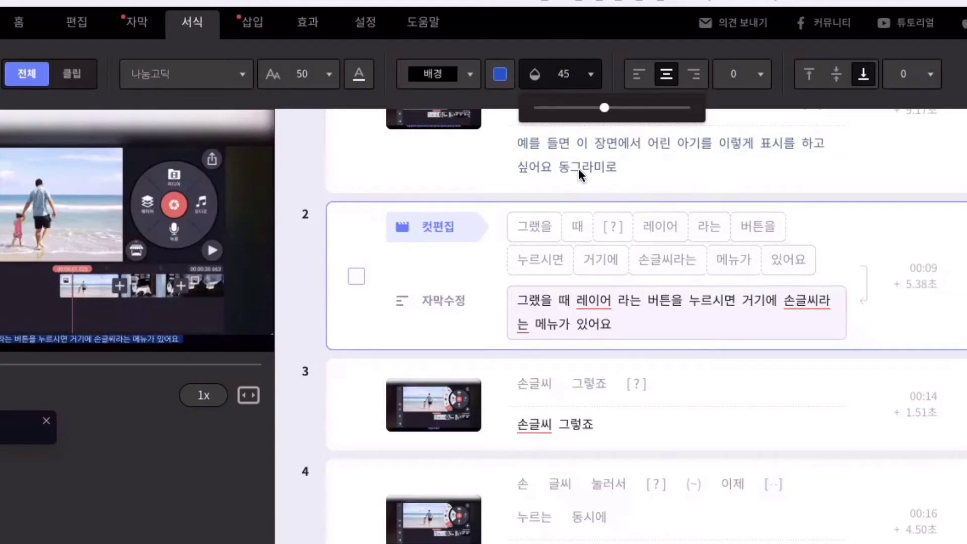
Try out the horizontal and vertical position offsets for all subtitles.
left_click(763, 73)
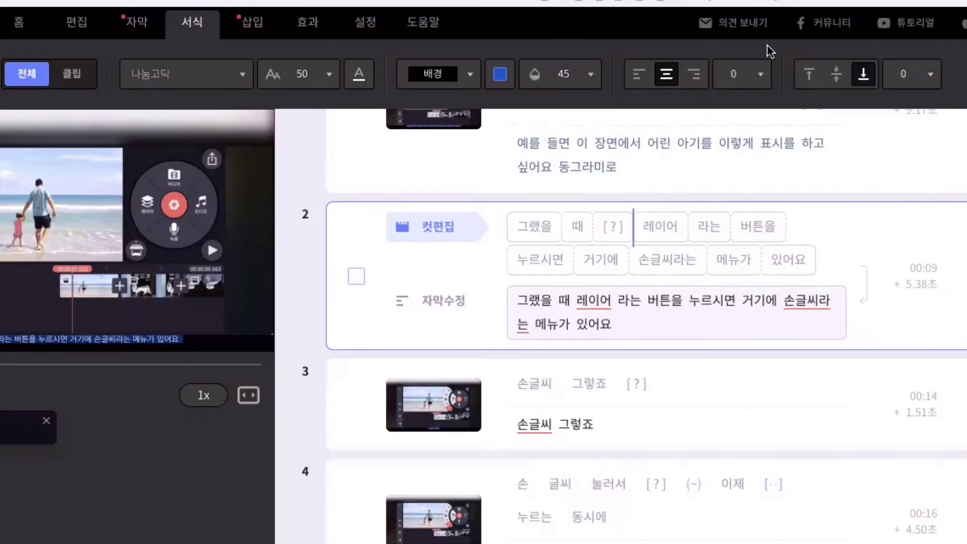
left_click(759, 73)
mouse_move(804, 107)
left_mouse_down()
mouse_move(755, 108)
mouse_move(866, 107)
mouse_move(740, 107)
mouse_move(806, 107)
left_mouse_up()
left_click(928, 76)
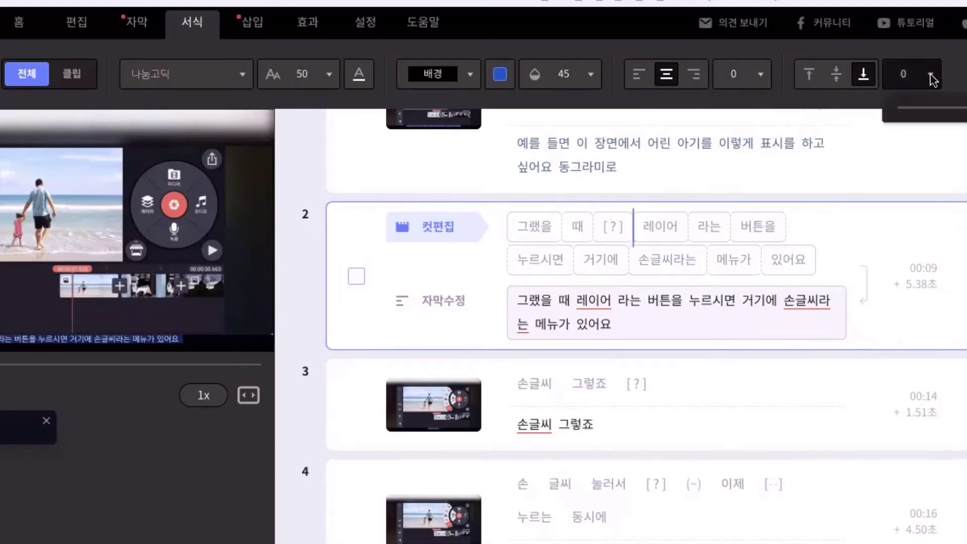
left_click_drag(906, 107, 964, 107)
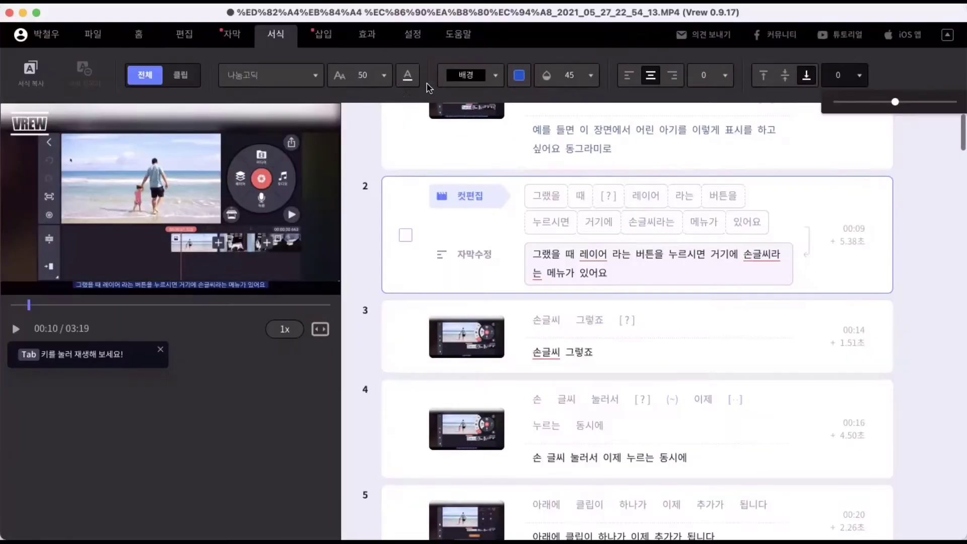
left_click(359, 363)
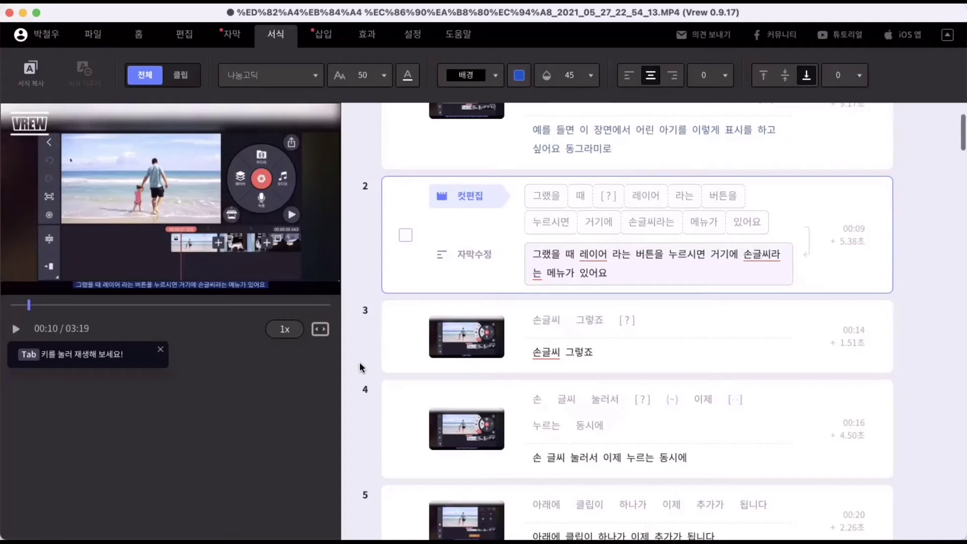
Select only clip 2 and set its subtitle size to 90.
left_click(406, 235)
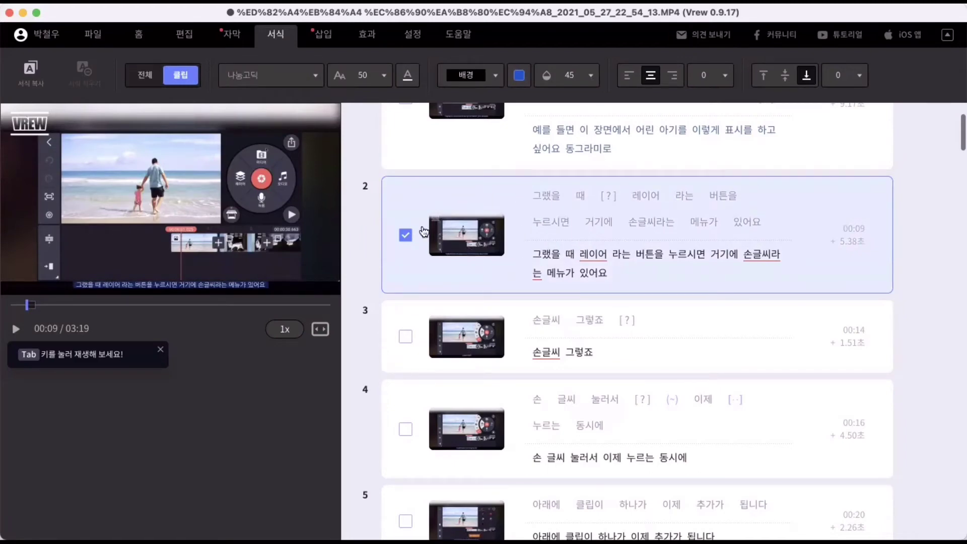
left_click(382, 76)
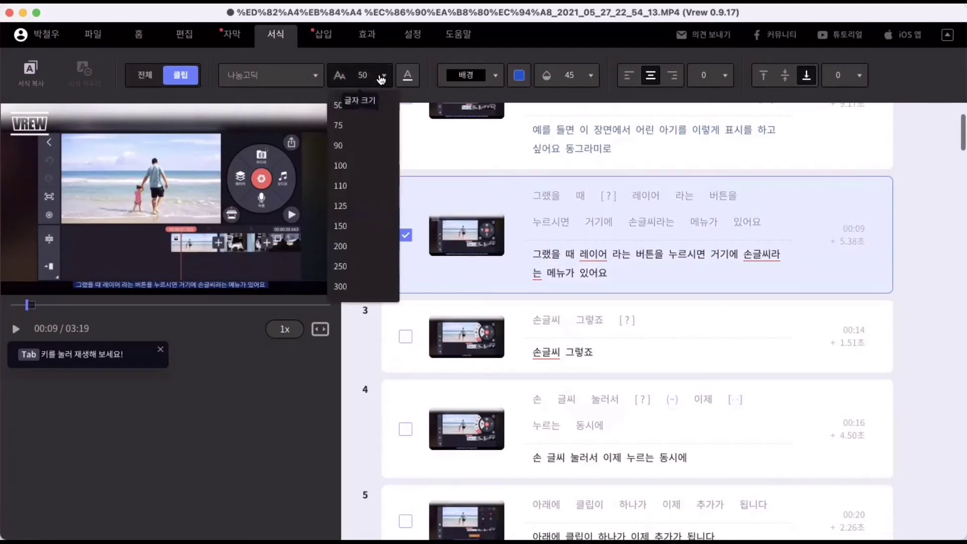
left_click(362, 155)
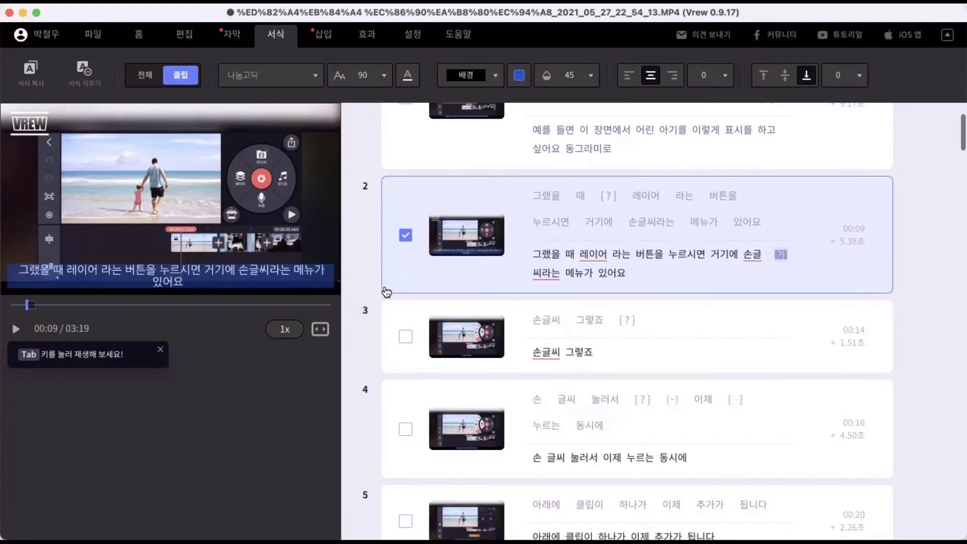
Compare the subtitle size of clip 2 with those of clips 1 and 3 in the preview.
left_click(367, 302)
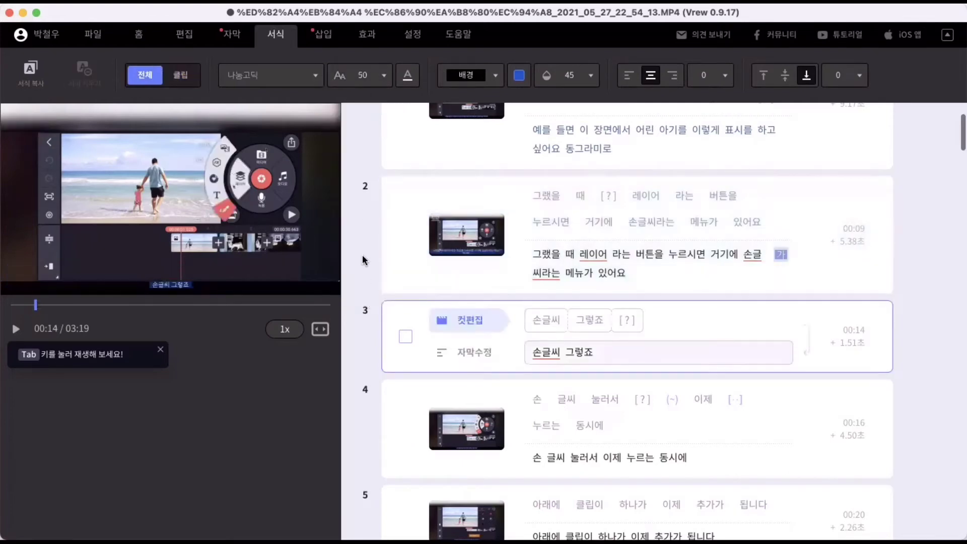
left_click(360, 134)
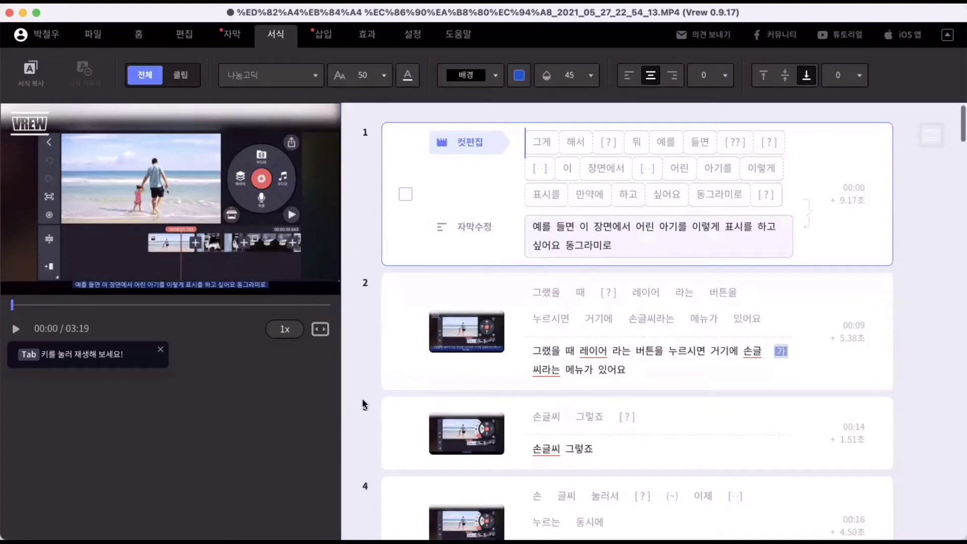
left_click(368, 437)
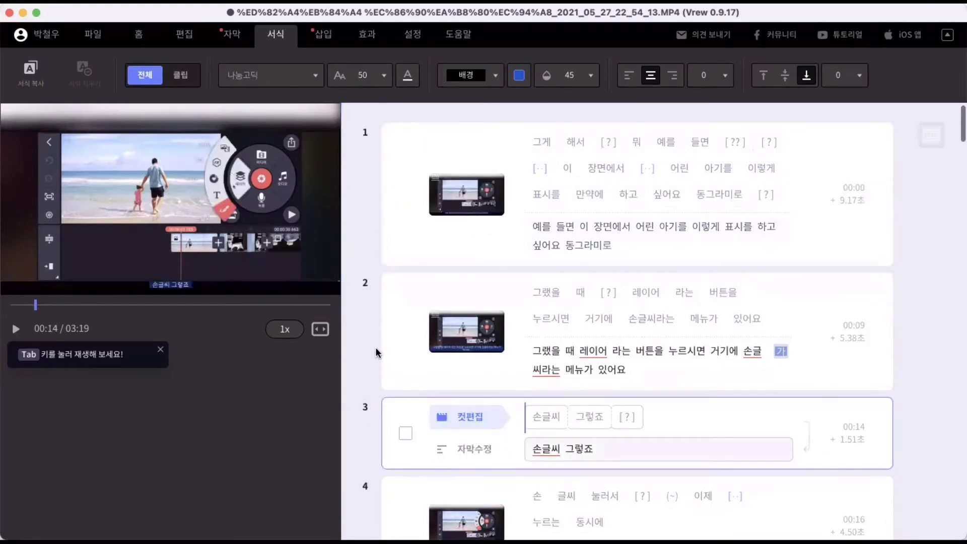
left_click(375, 331)
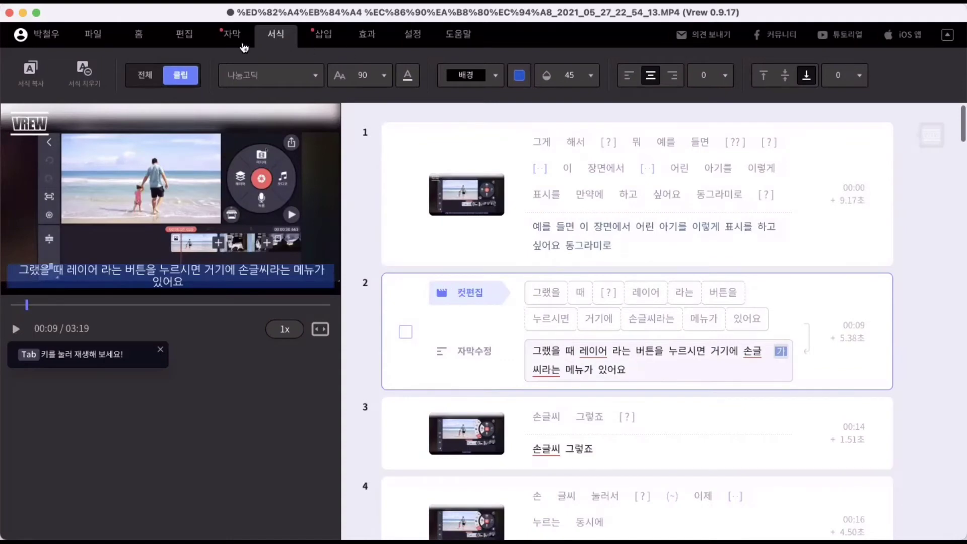
Add translated subtitles, translating the Korean (한국어) subtitles into English (영어) after browsing the available target languages.
left_click(230, 37)
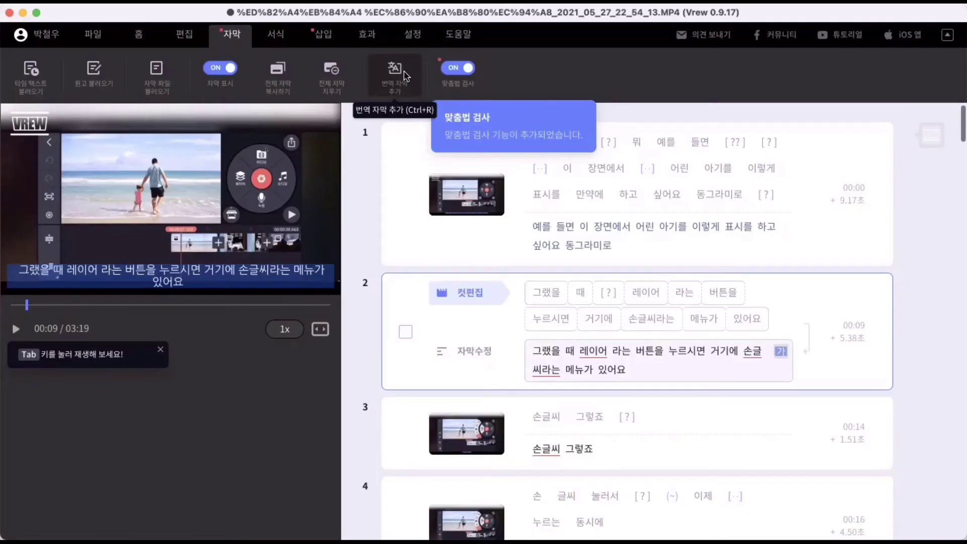
left_click(404, 76)
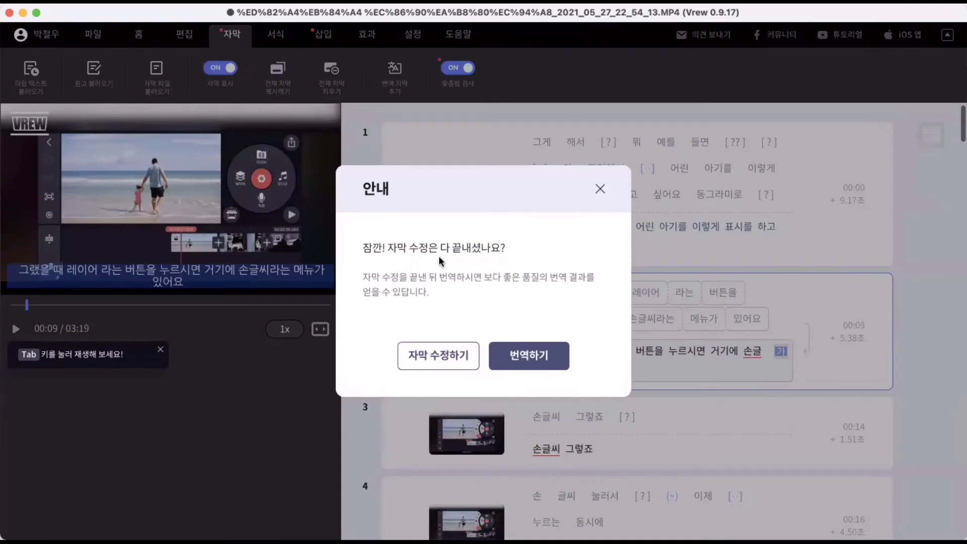
left_click_drag(482, 276, 362, 277)
left_click(531, 355)
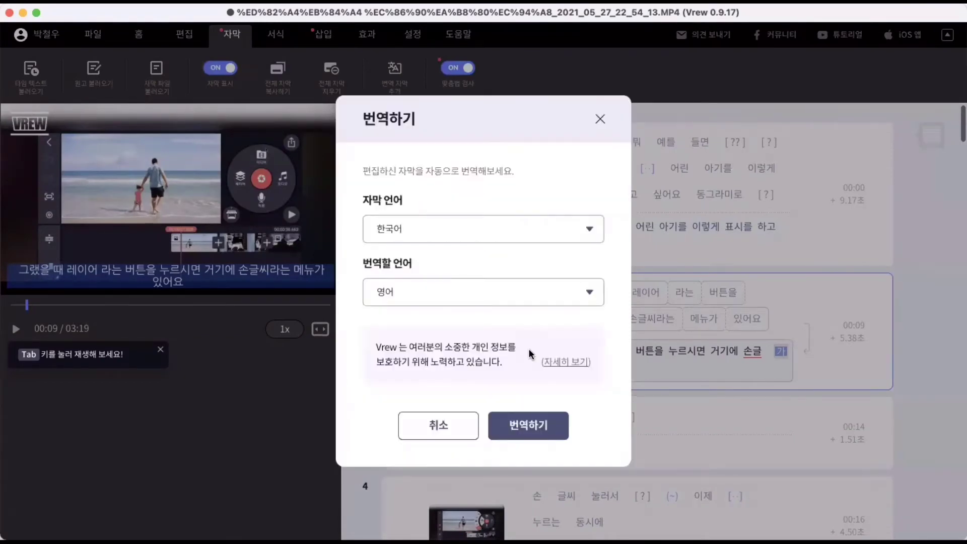
left_click(433, 290)
scroll(427, 338, "down", 3)
scroll(428, 338, "up", 5)
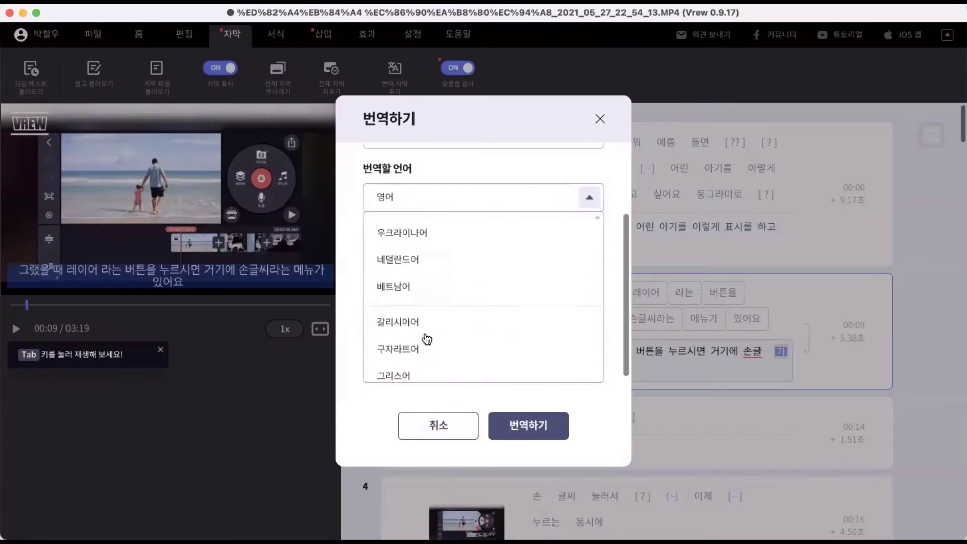
left_click(423, 325)
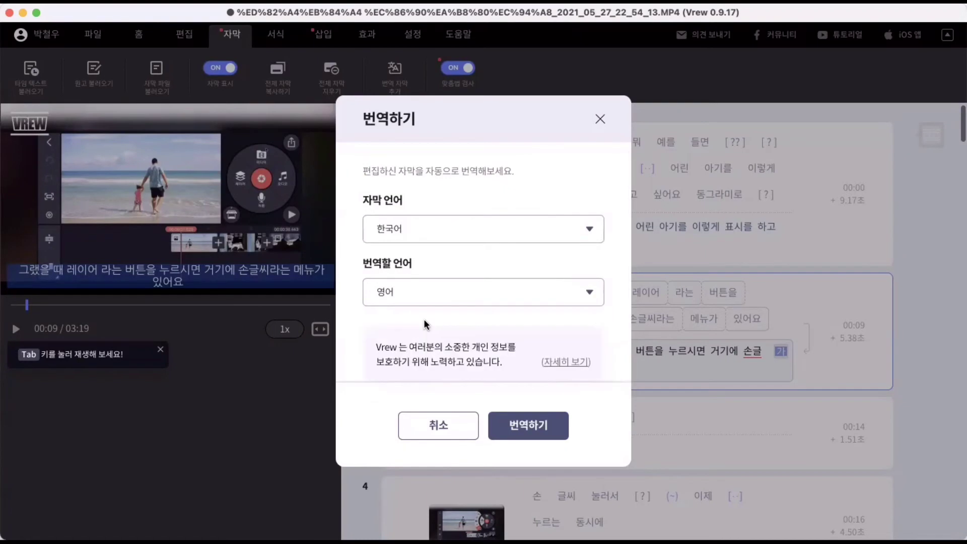
left_click(528, 425)
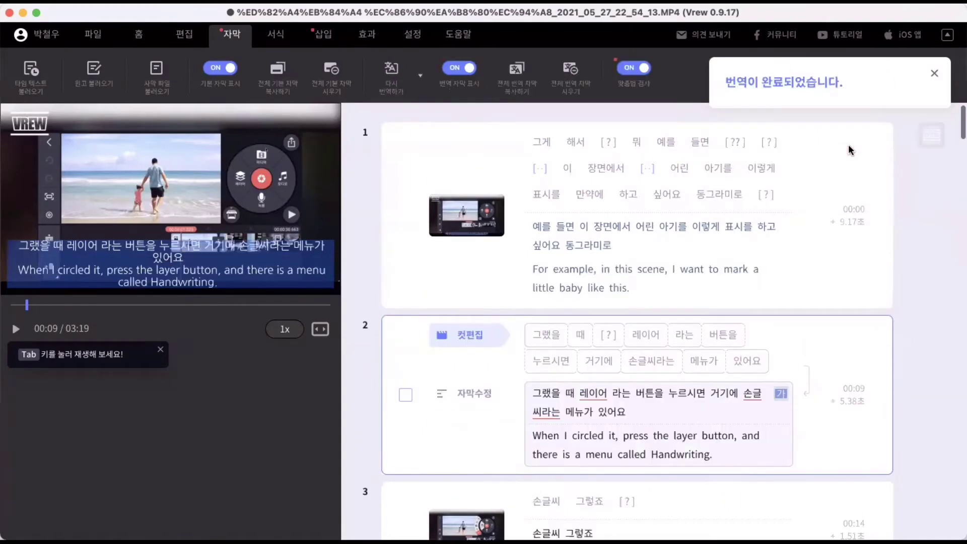
Play the video from clip 1 in an enlarged preview and look over the Korean and English subtitles of the clips.
left_click(394, 259)
left_click(378, 259)
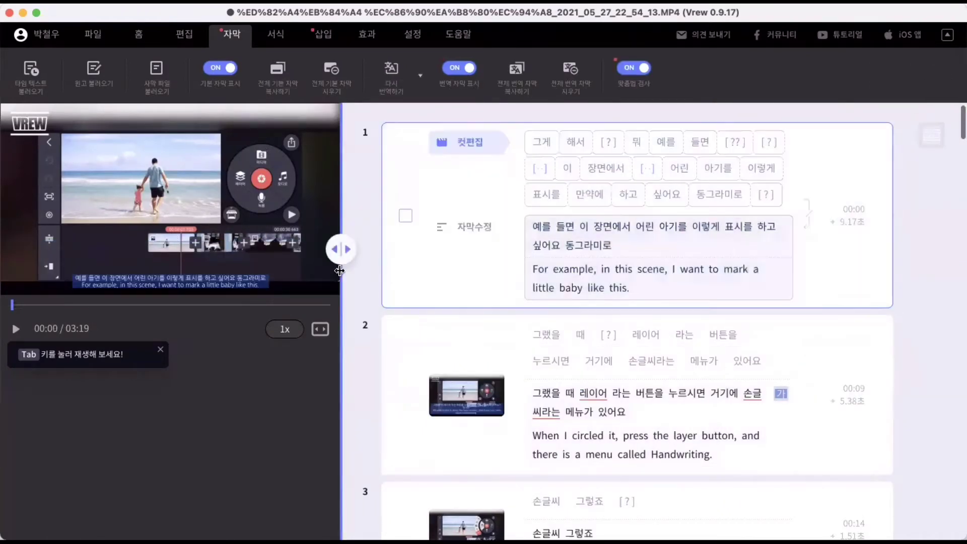
left_click_drag(343, 249, 466, 248)
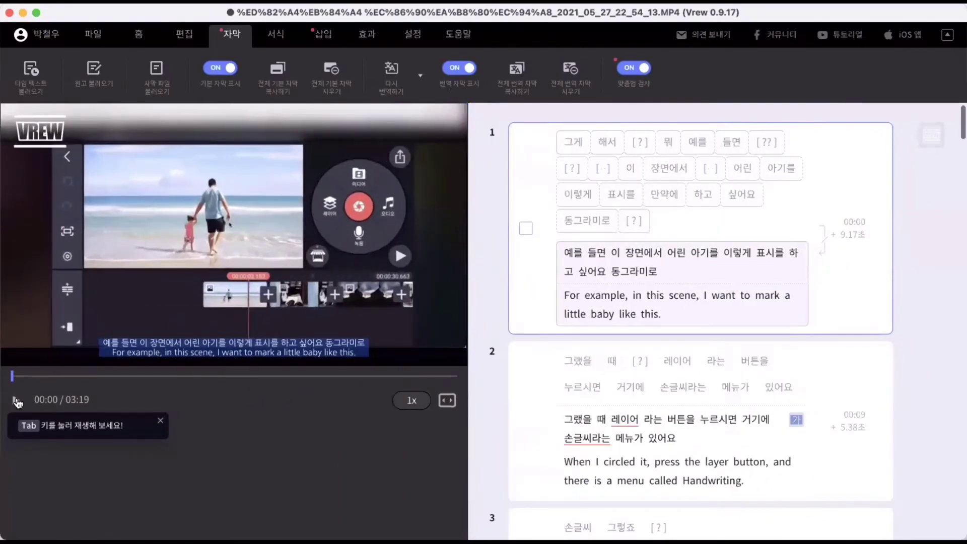
left_click(15, 400)
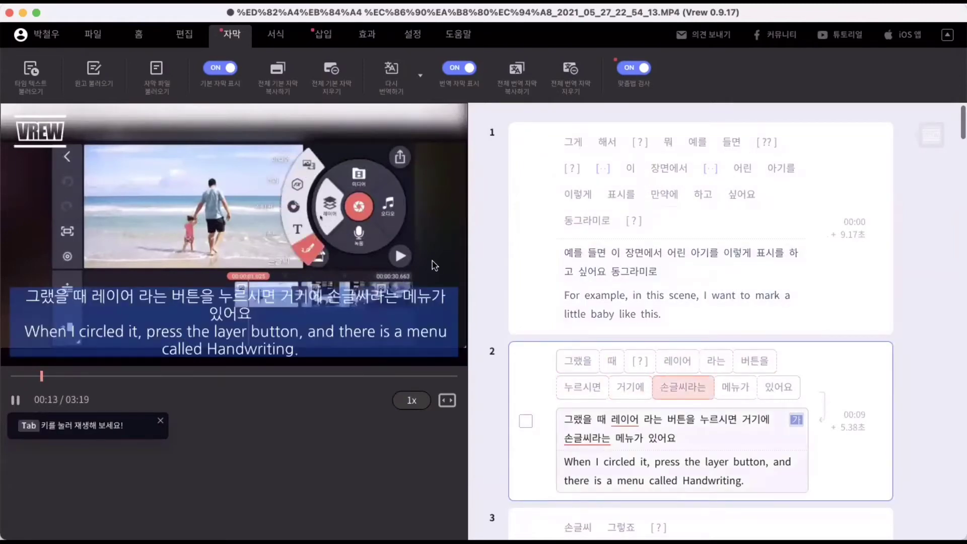
key("Tab")
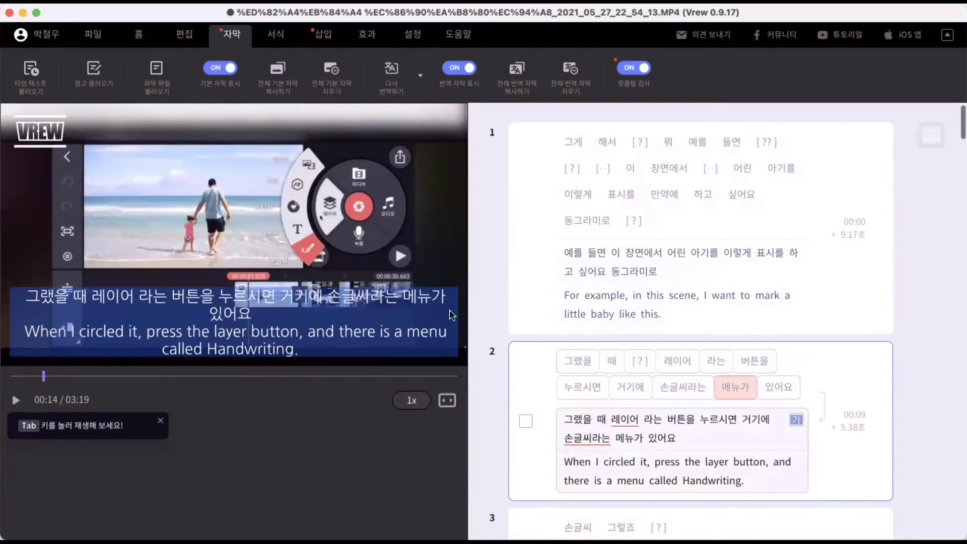
left_click(464, 248)
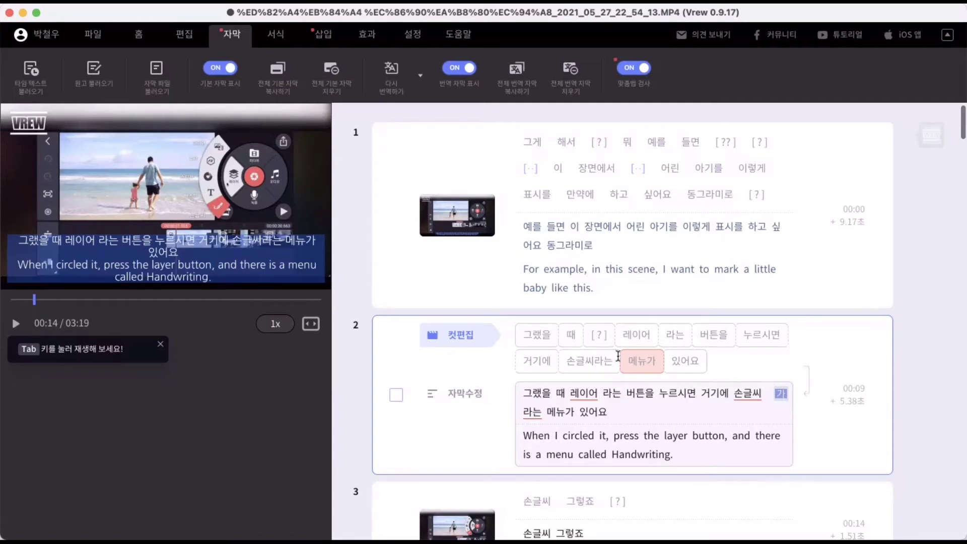
scroll(528, 347, "down", 5)
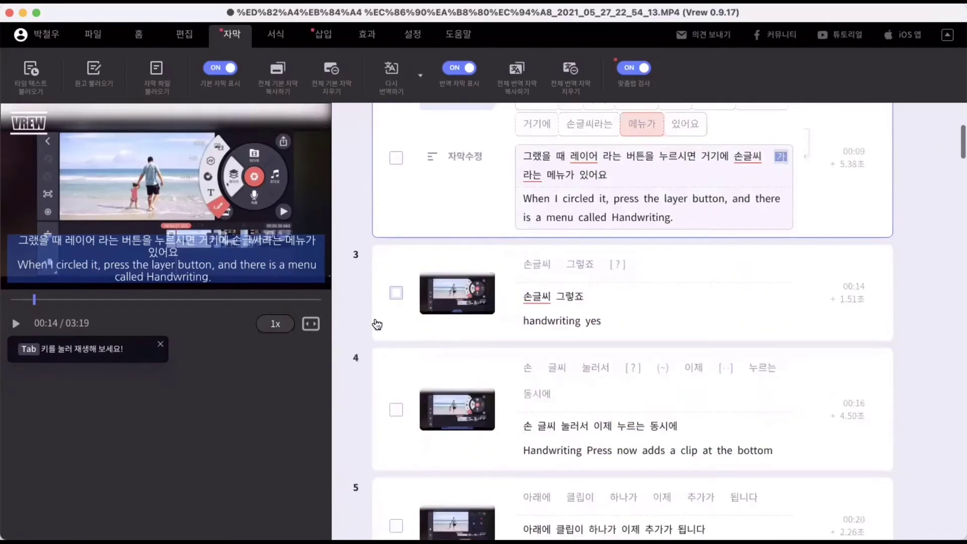
Hide and restore the basic Korean subtitles on clip 2, and toggle the translated subtitle display, comparing the preview.
left_click(359, 318)
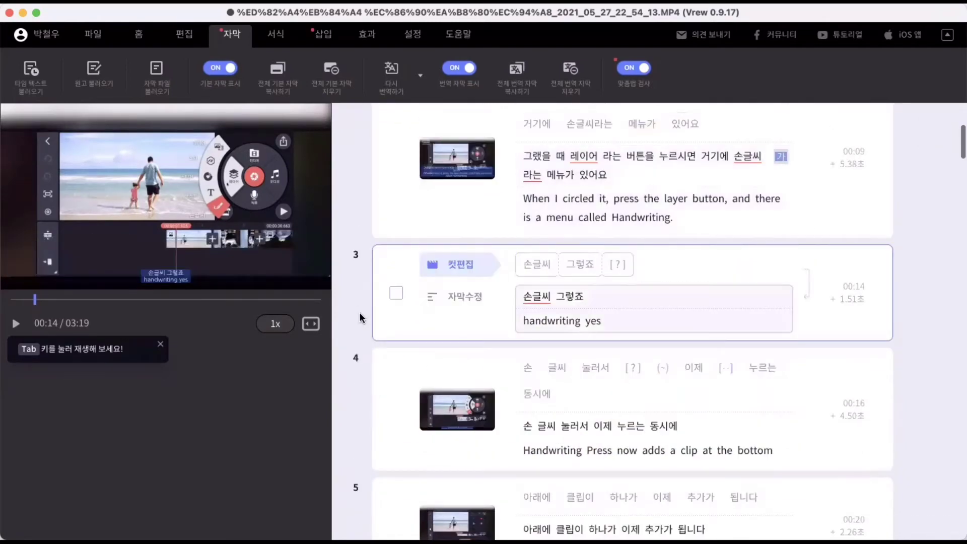
left_click(364, 192)
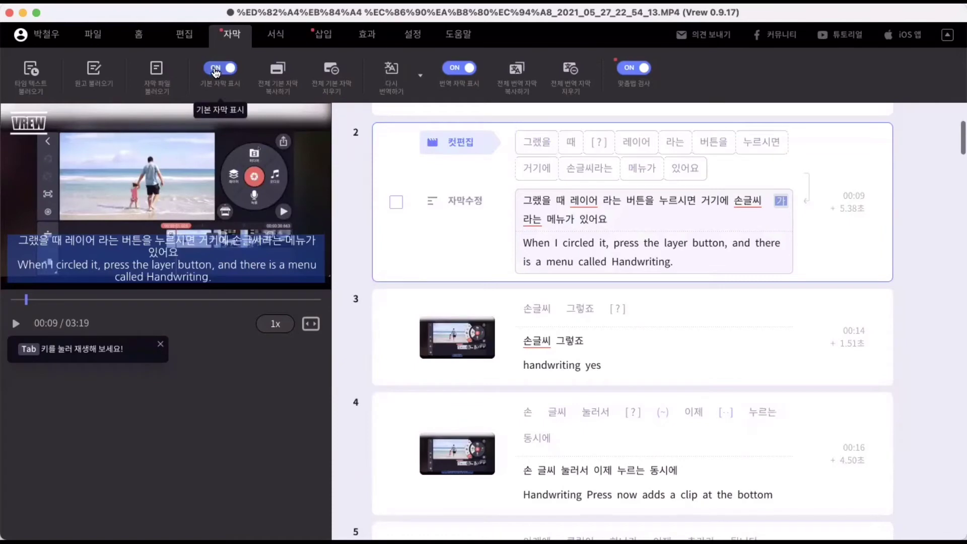
left_click(216, 72)
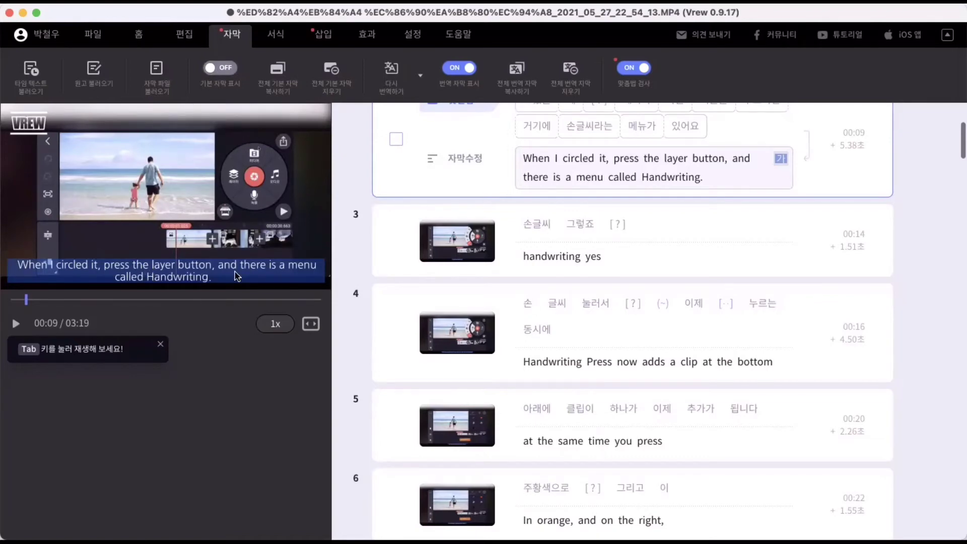
left_click(217, 68)
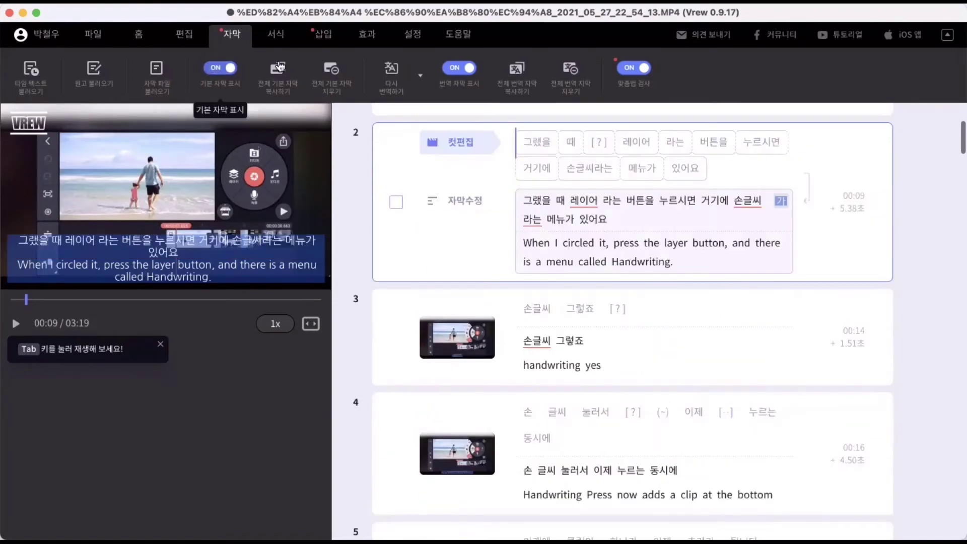
left_click(463, 66)
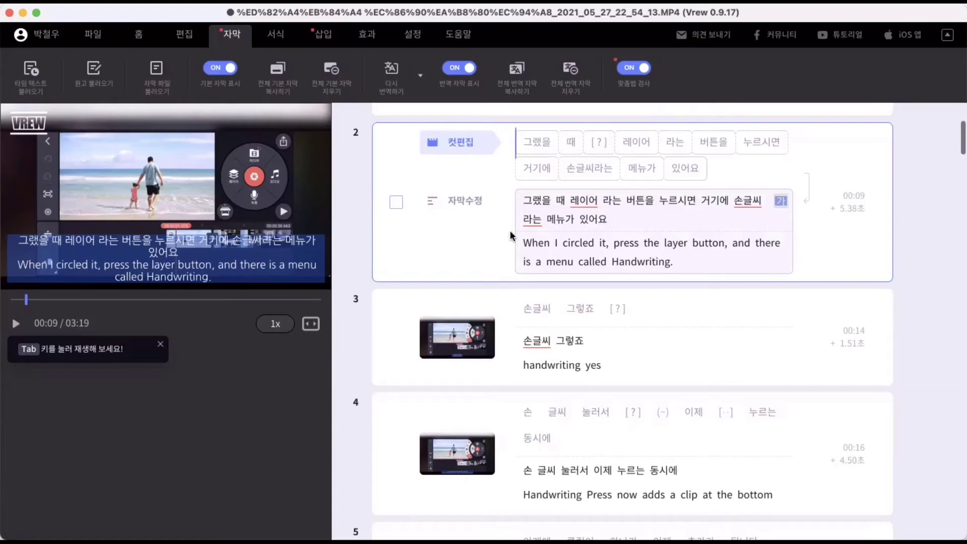
Find 손글씨 in the subtitles and replace all its occurrences with 손글씨 기능.
left_click(201, 37)
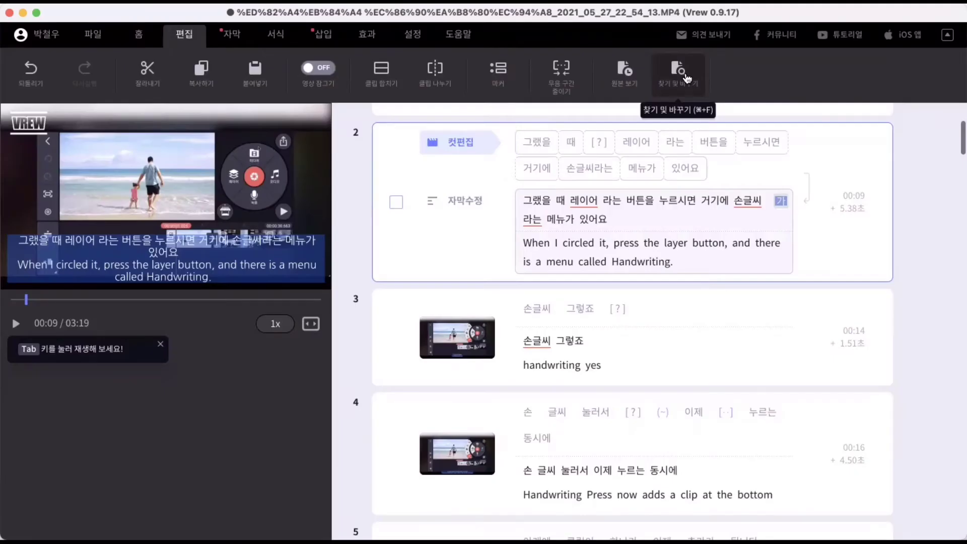
left_click(686, 78)
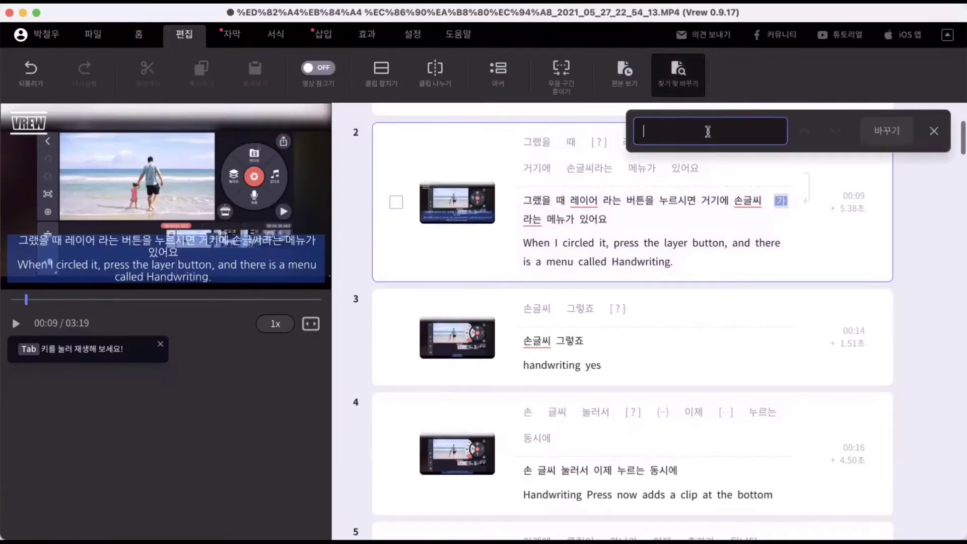
type("손ㄱ")
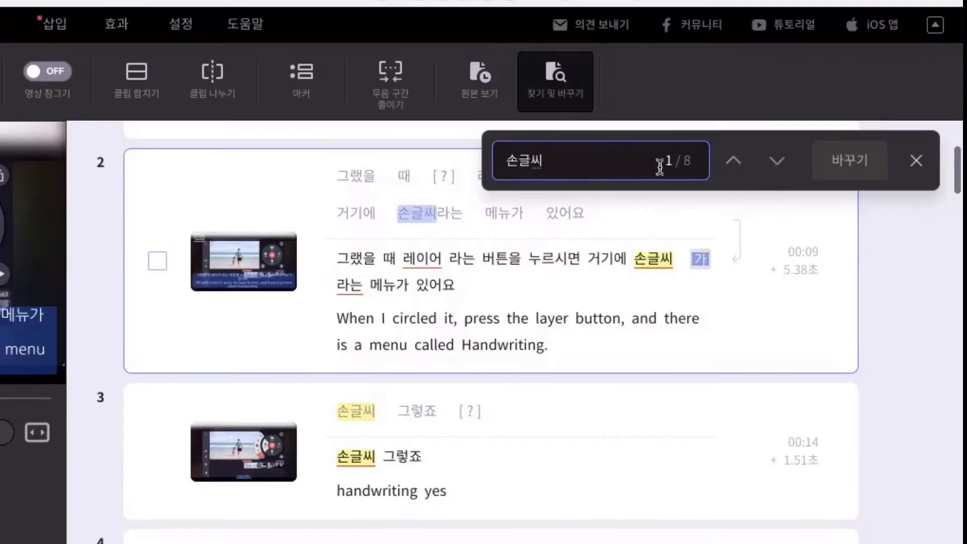
left_click(862, 162)
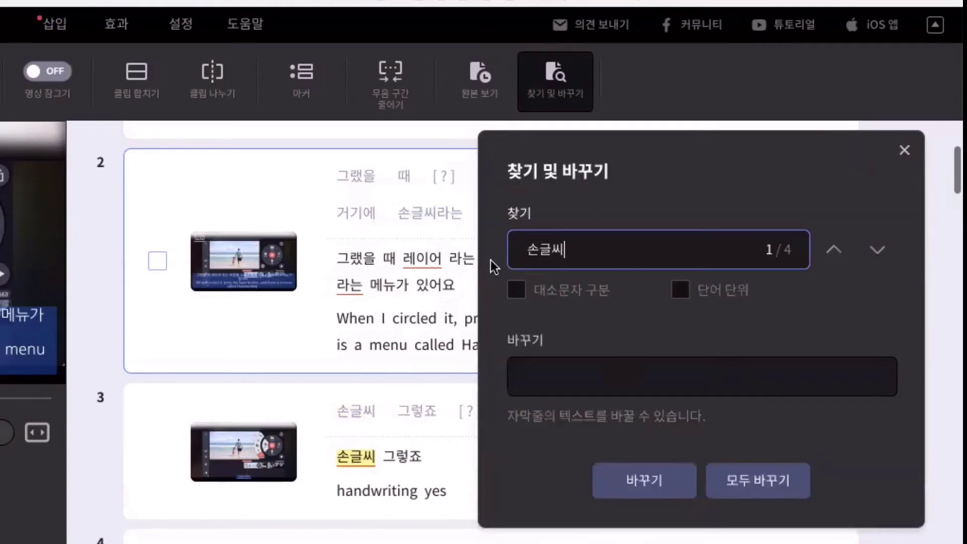
left_click(570, 384)
type("th")
key("BackSpace")
key("BackSpace")
type("손ㄱ")
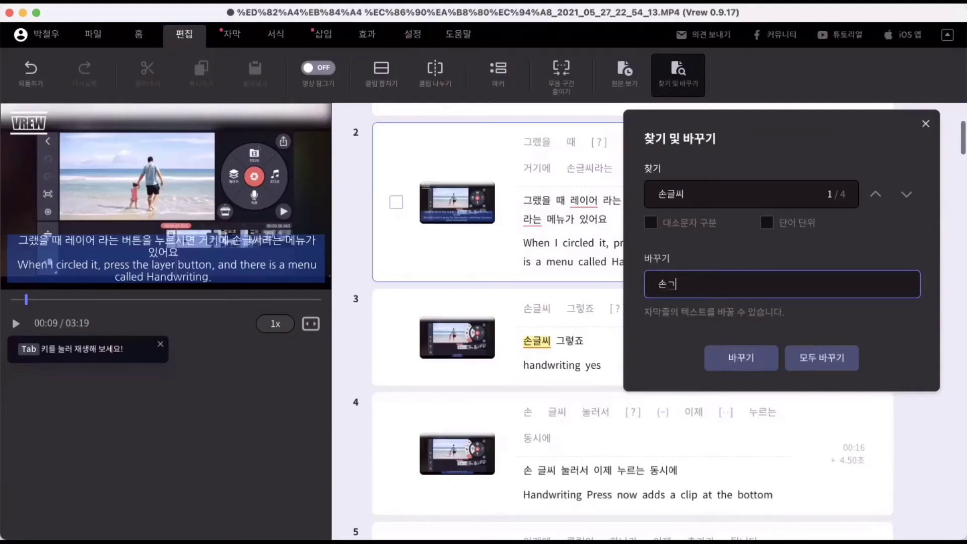
type("글씨 기느")
left_click(850, 353)
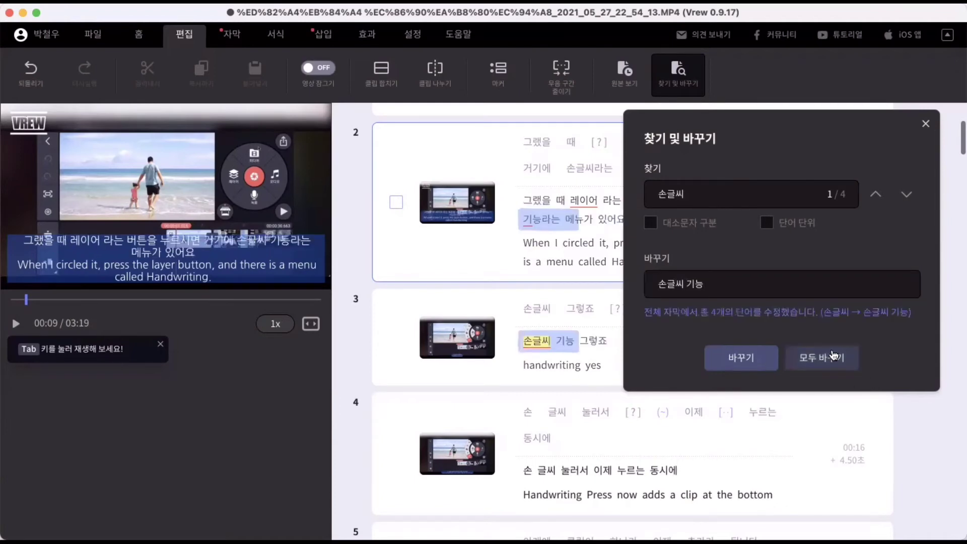
Check the replaced word in clip 3 and undo the 손글씨 기능 replacement across the subtitles.
left_click(468, 386)
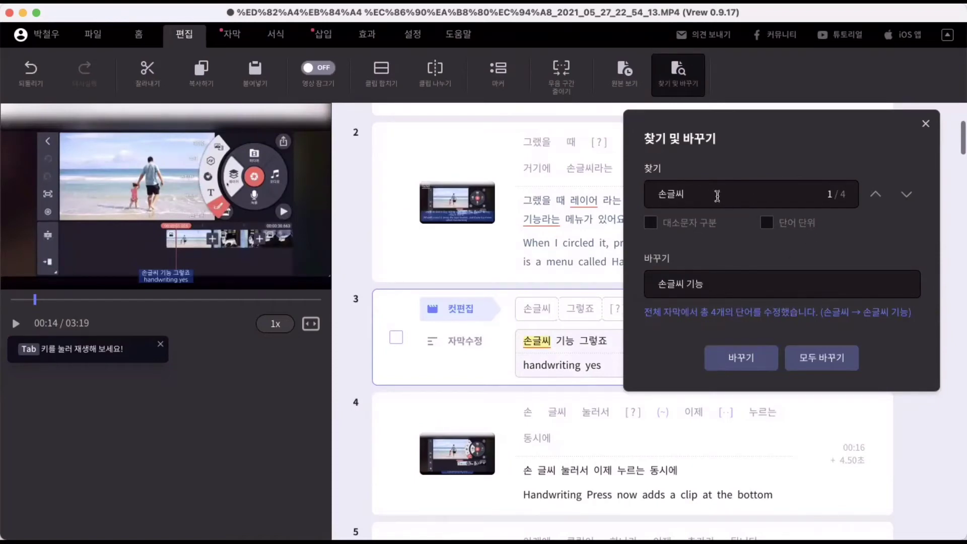
key("super+z")
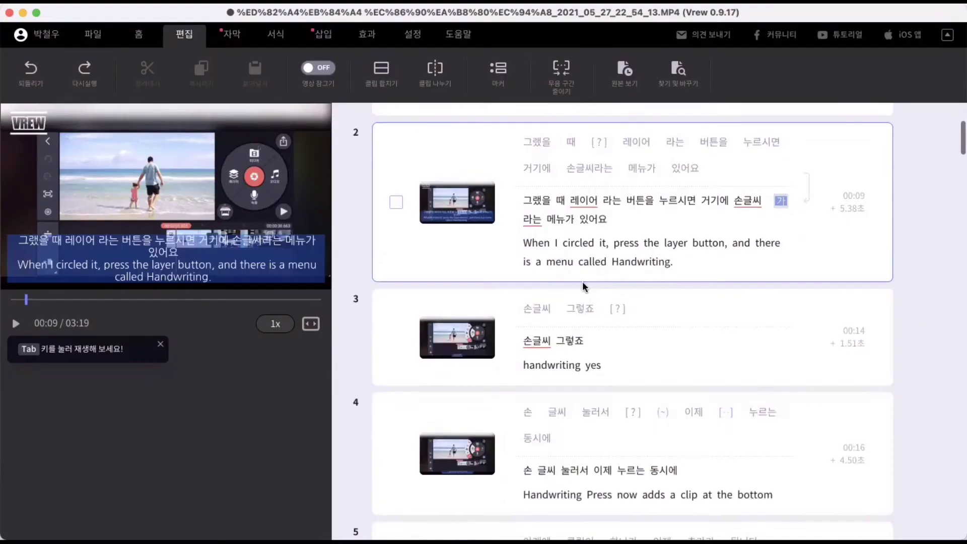
Examine the silent [··] segments among the words of clip 1.
scroll(582, 282, "up", 5)
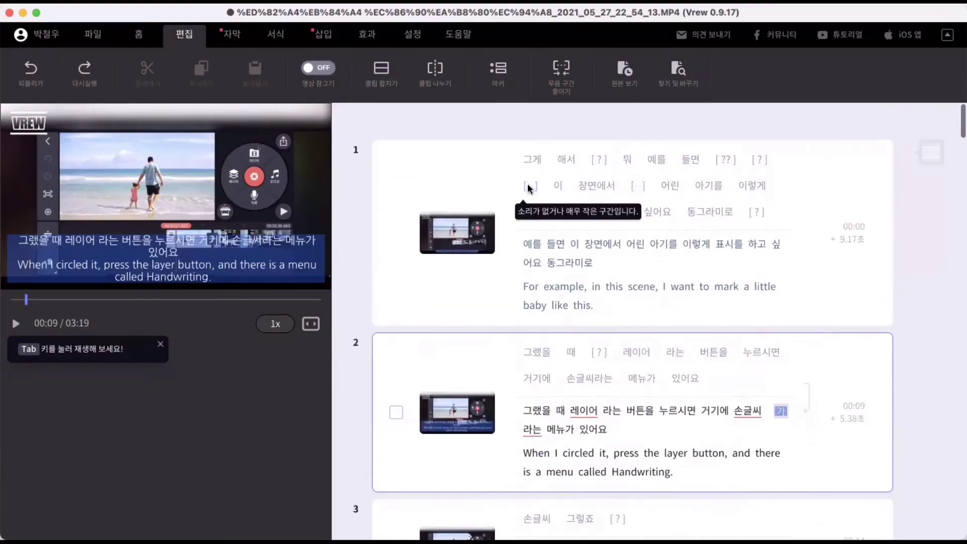
left_click(529, 188)
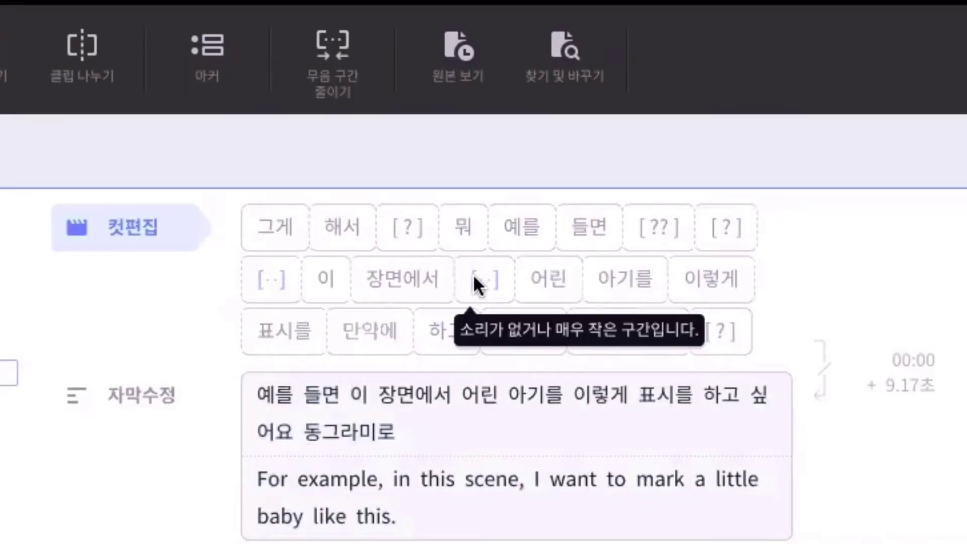
left_click(476, 280)
left_click(454, 272)
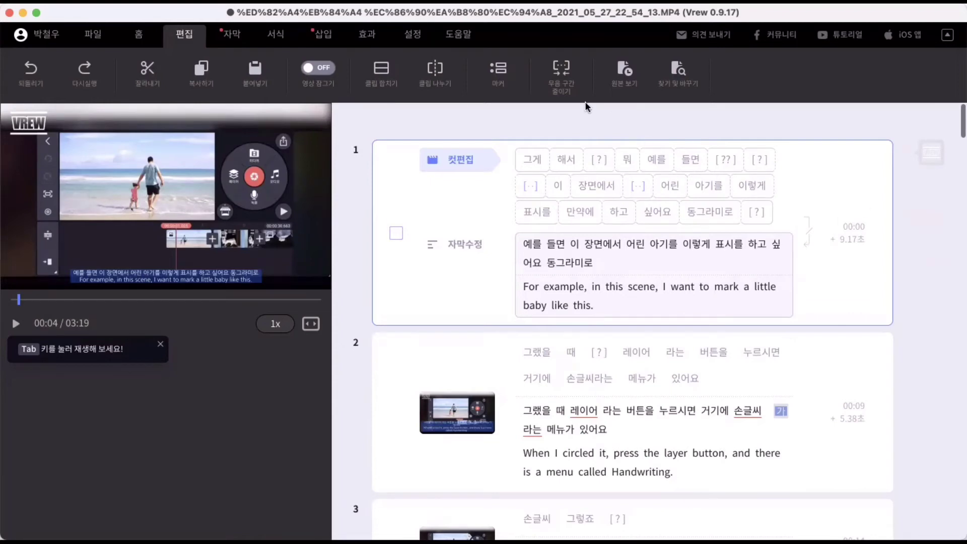
Shorten all silent sections to a maximum length of 0.0 seconds, undoing once to compare the video's total length and reapplying.
left_click(557, 77)
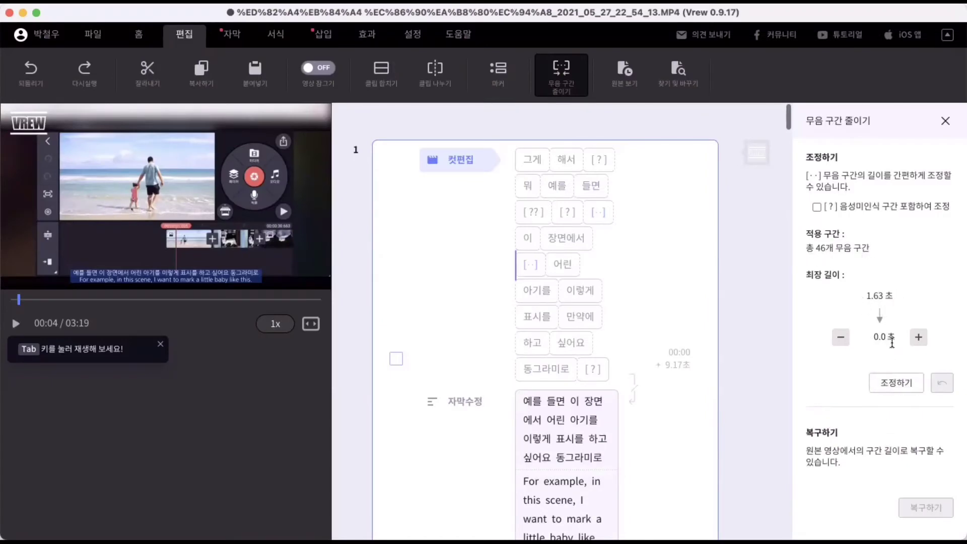
left_click(898, 383)
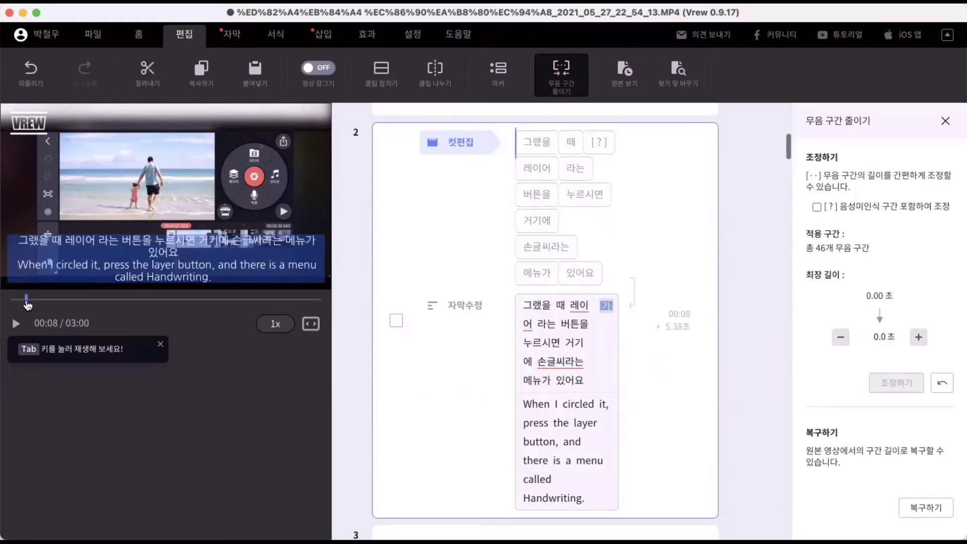
key("super+z")
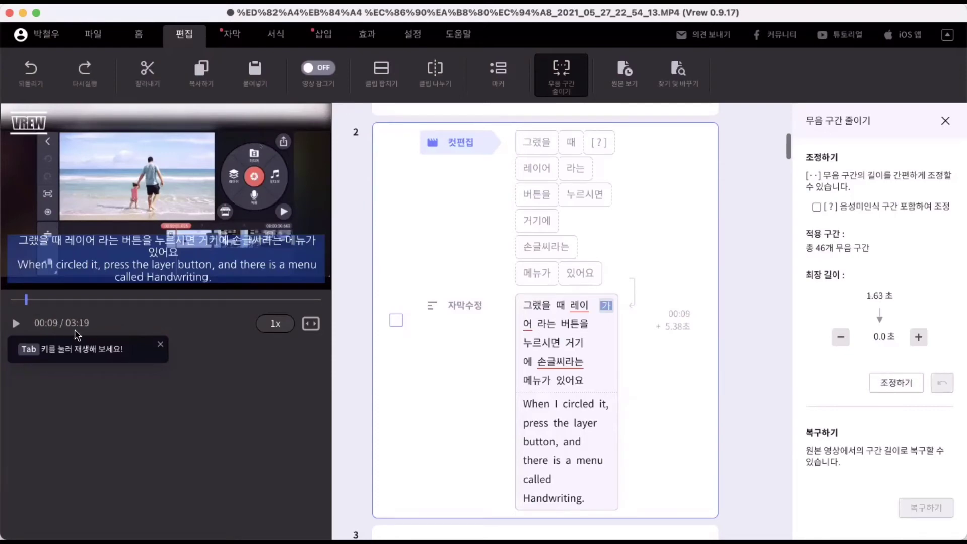
left_click(904, 386)
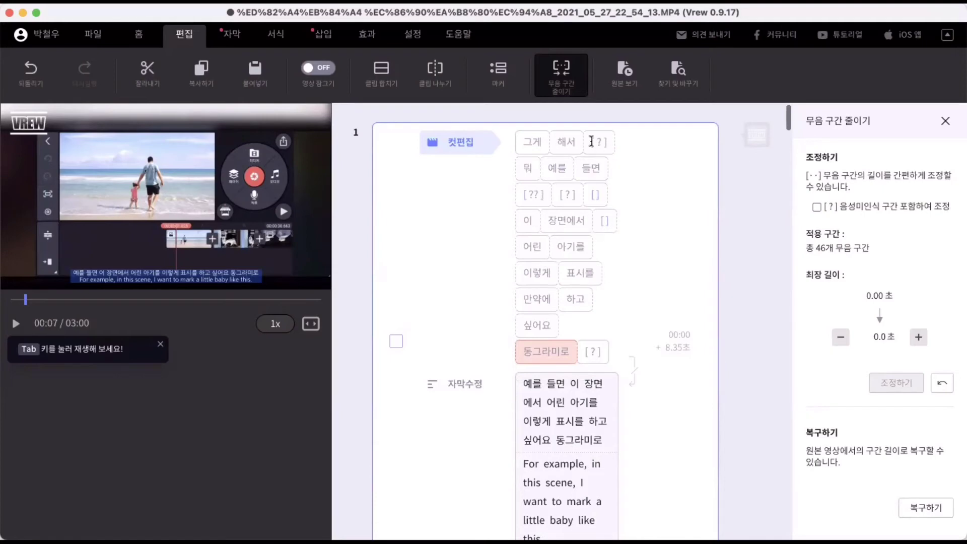
Delete the consecutive [??], [?] and [] segments between 들면 and 이 in clip 1.
left_click(611, 145)
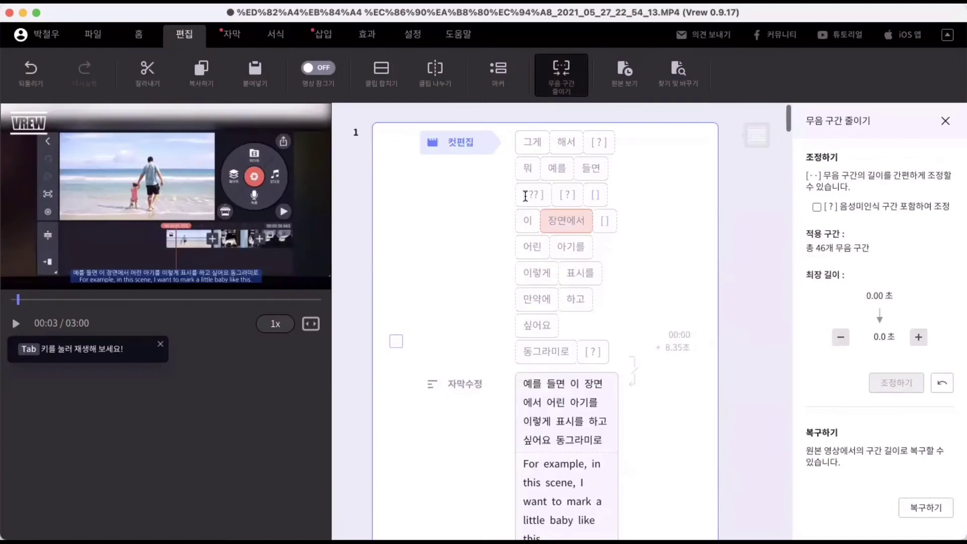
left_click(477, 255)
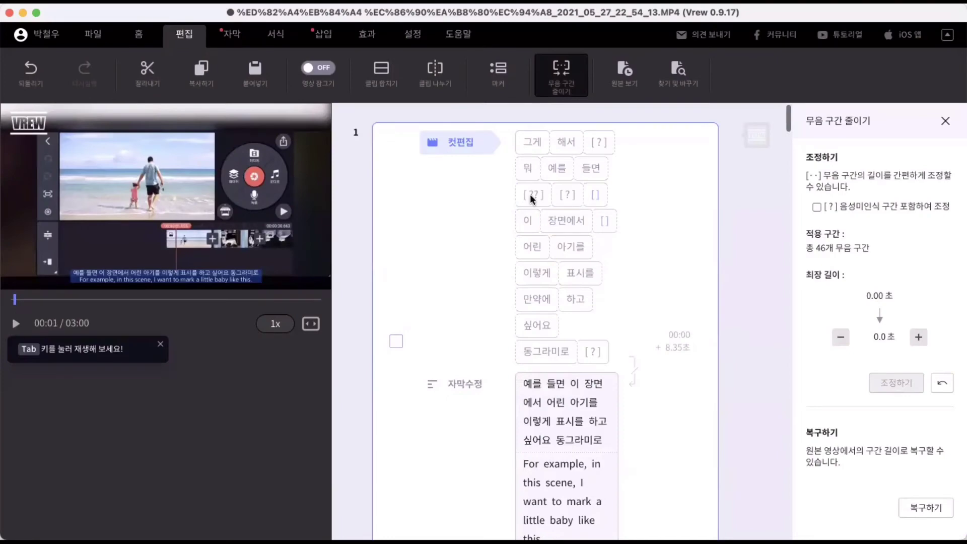
left_click_drag(517, 195, 579, 204)
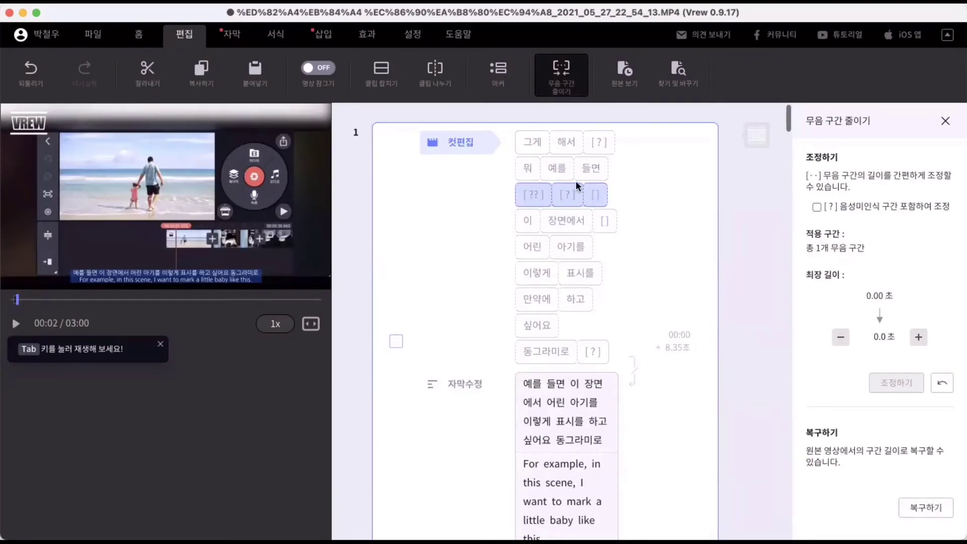
left_click(628, 192)
left_click(528, 194)
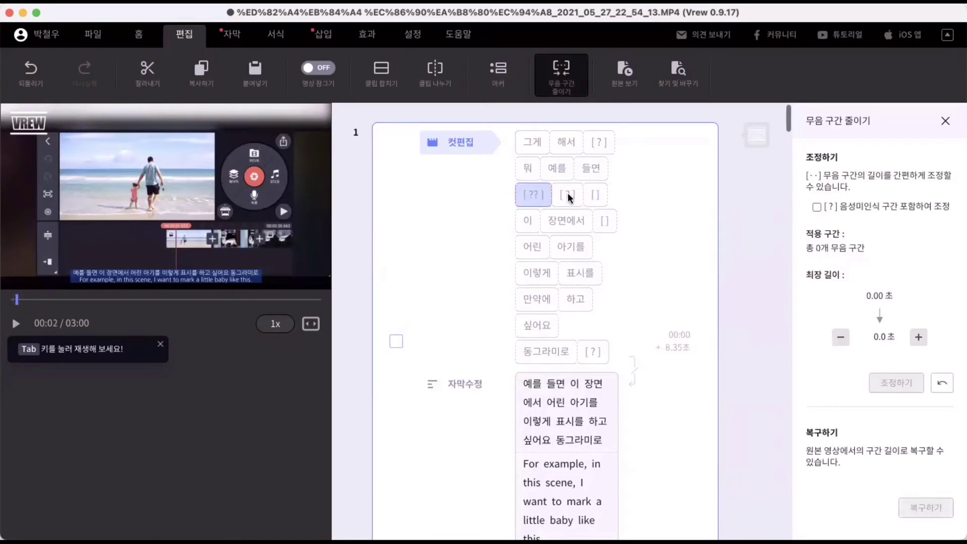
left_click_drag(569, 196, 596, 186)
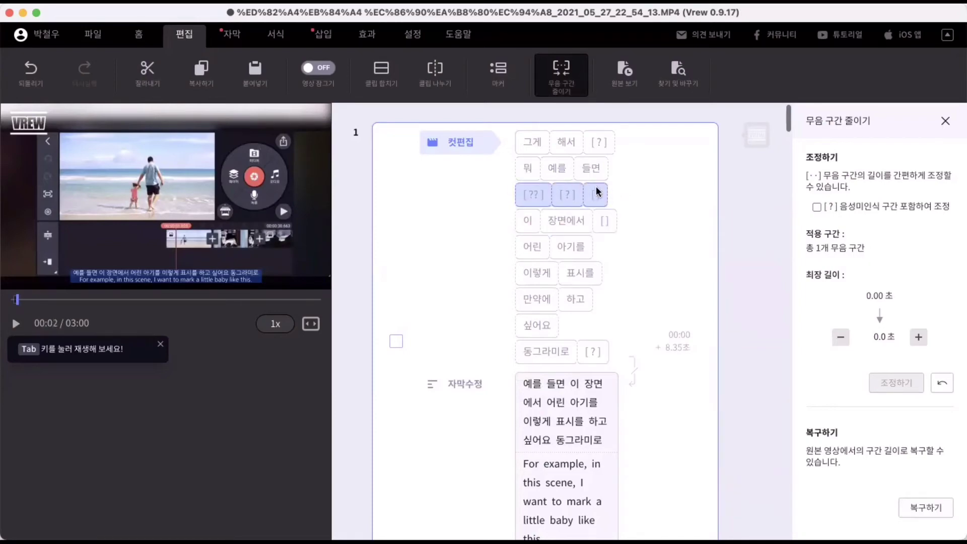
key("Delete")
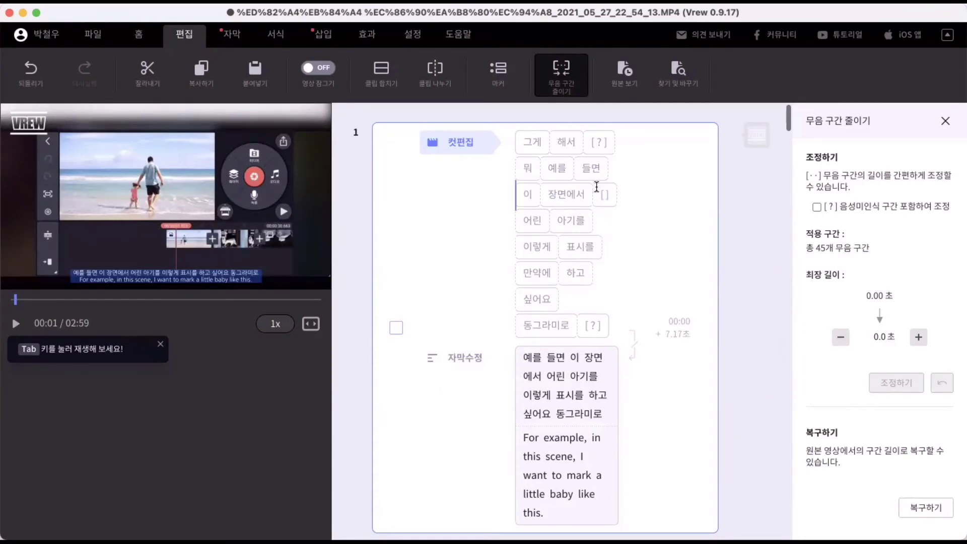
Delete the [?] after 해서, the [] after 장면에서 and the [?] after 동그라미로 in clip 1.
left_click(610, 143)
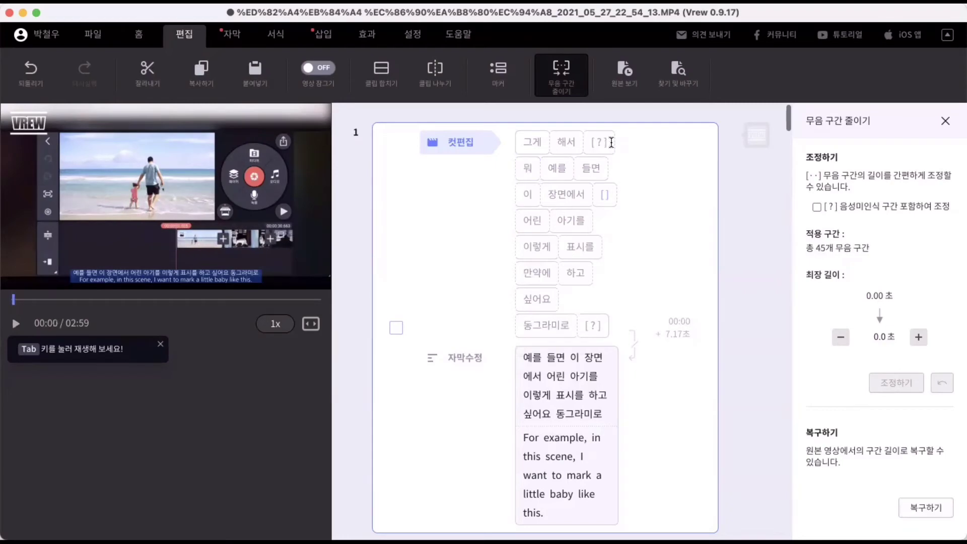
left_click(587, 151)
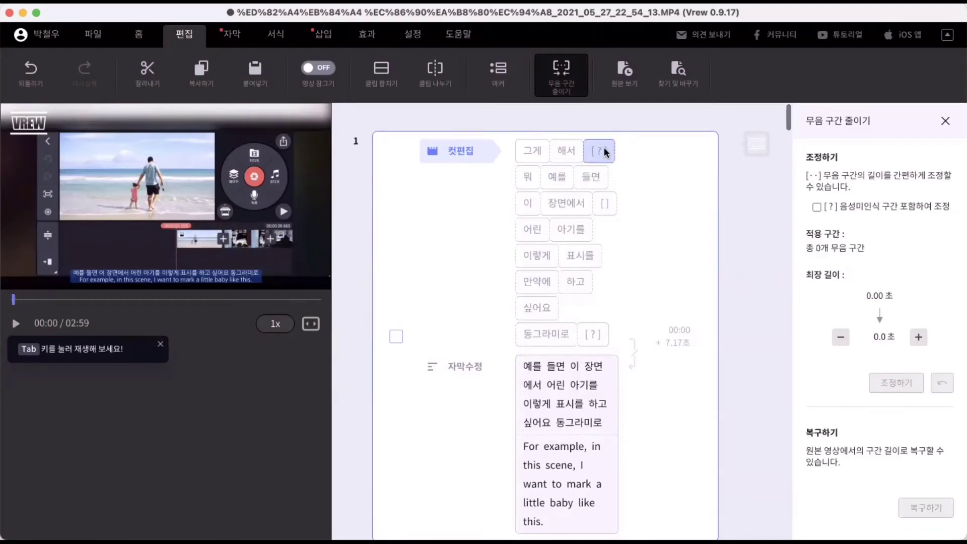
key("Delete")
left_click(571, 203)
key("Delete")
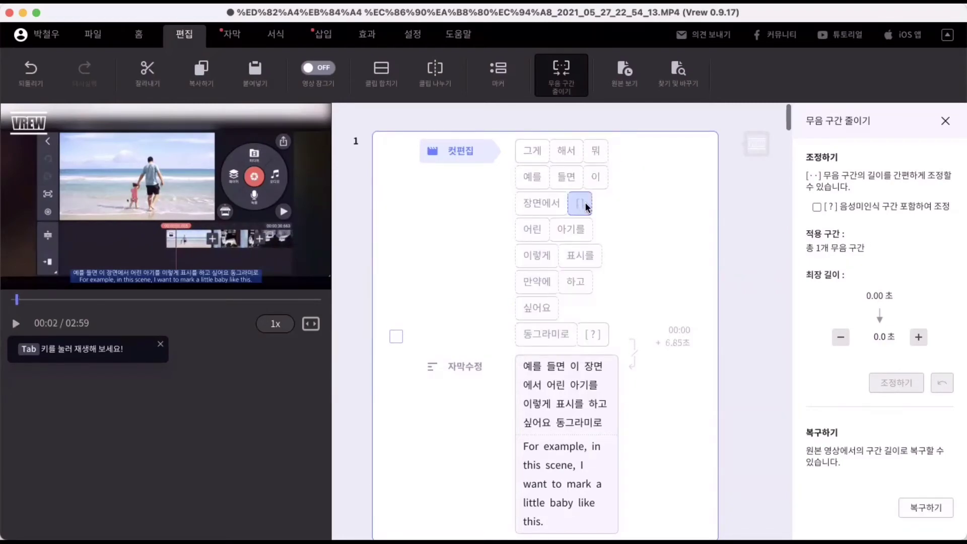
left_click_drag(586, 302, 614, 307)
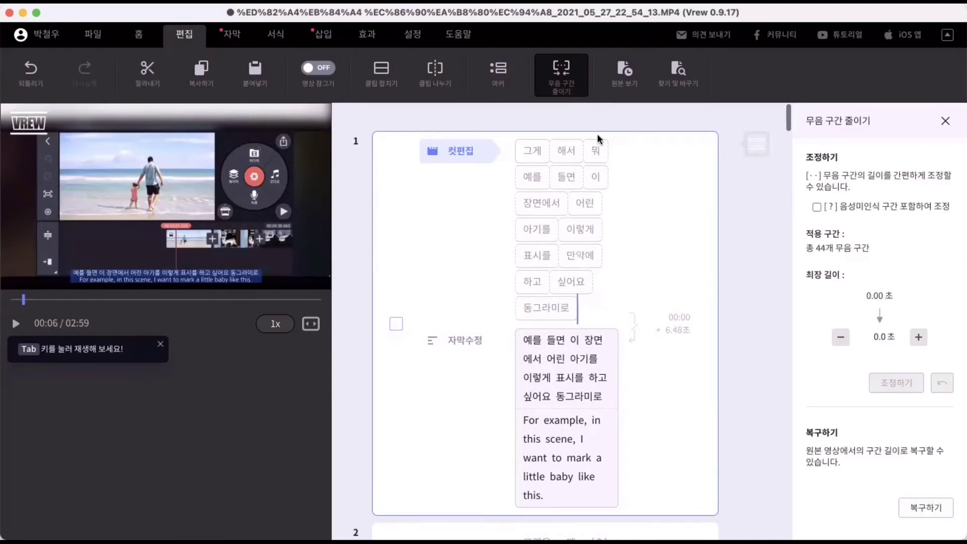
Play the trimmed clip 1 through to the start of clip 2 and undo the last edit.
left_click(15, 323)
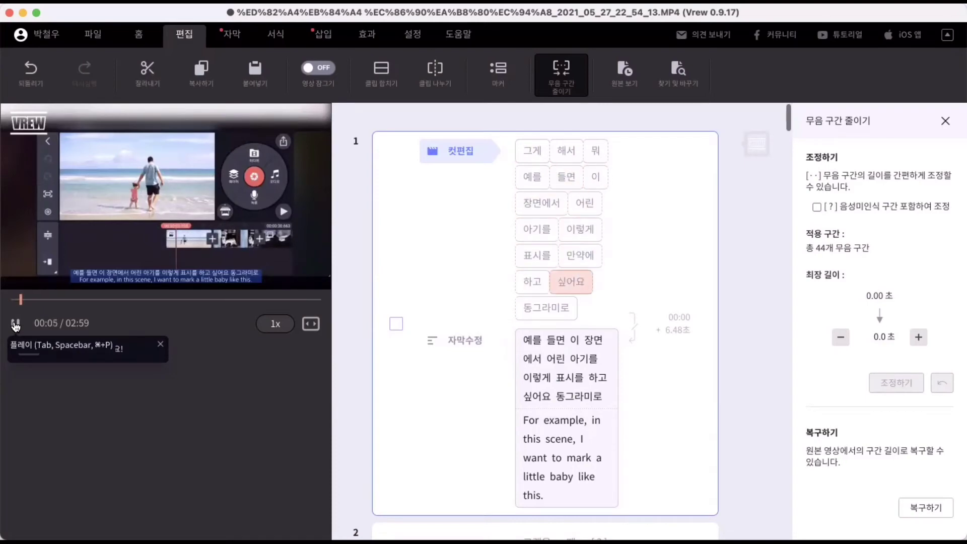
left_click(16, 325)
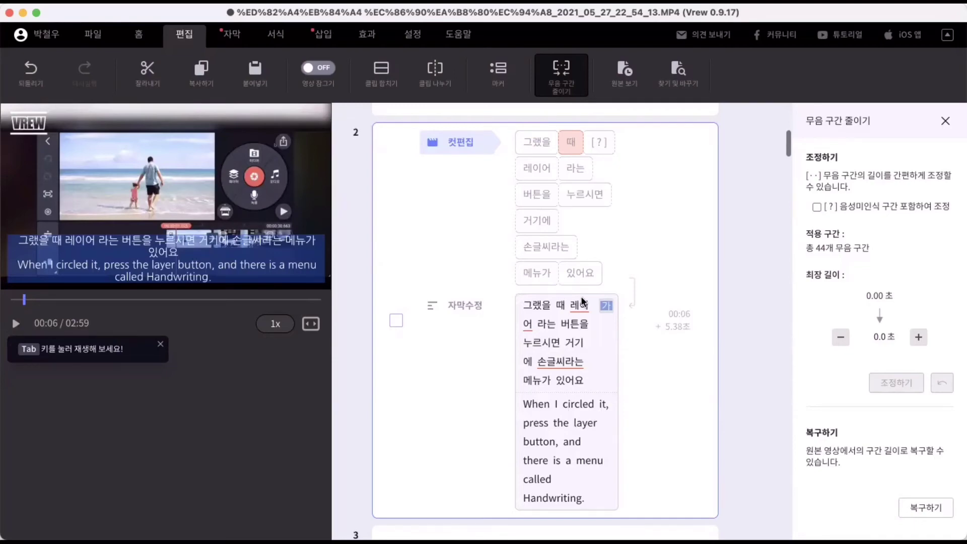
key("super+z")
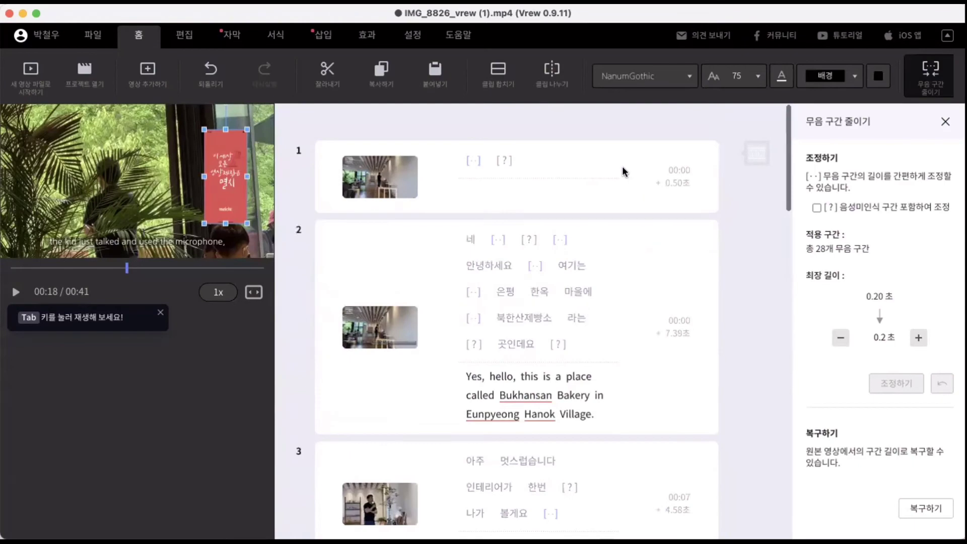
Delete the VREW watermark attached to clip 1 and confirm its removal.
left_click(622, 164)
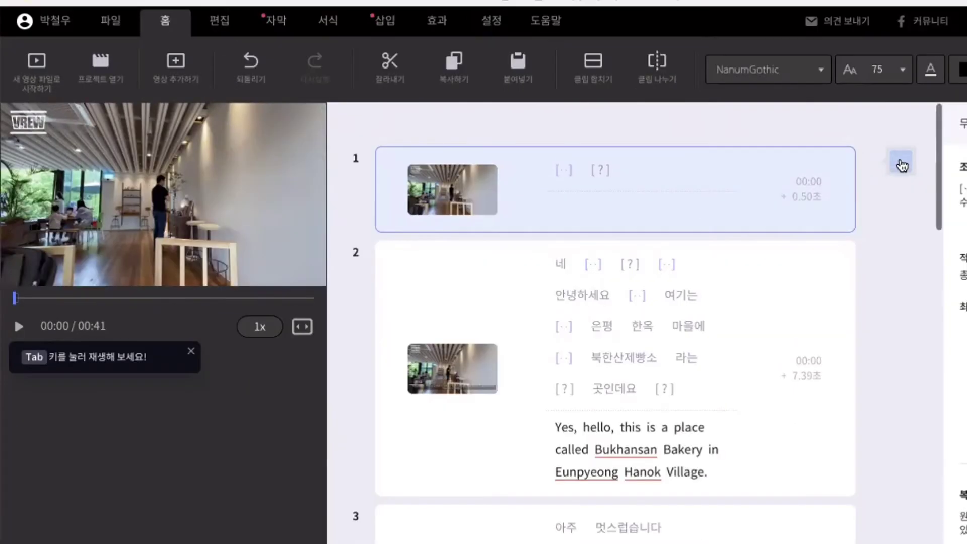
left_click(901, 164)
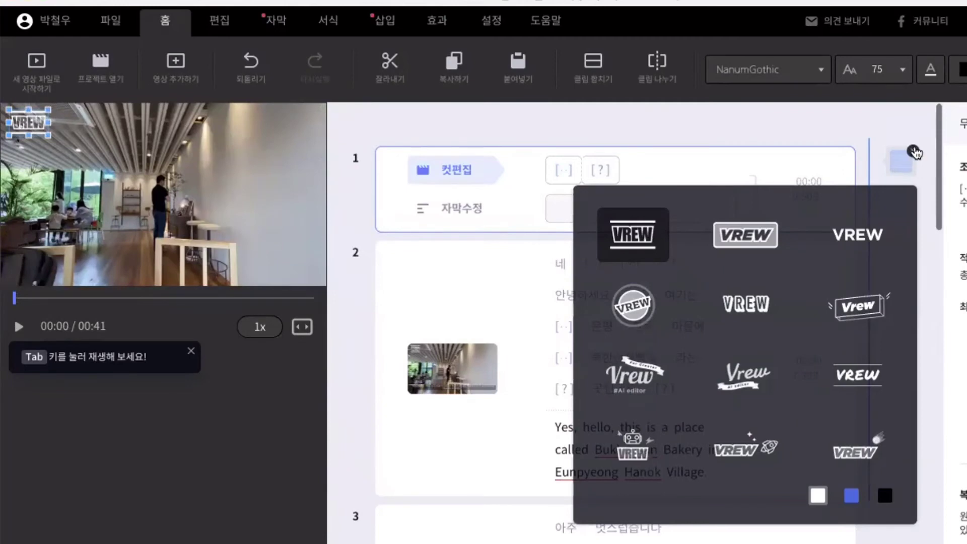
left_click(913, 152)
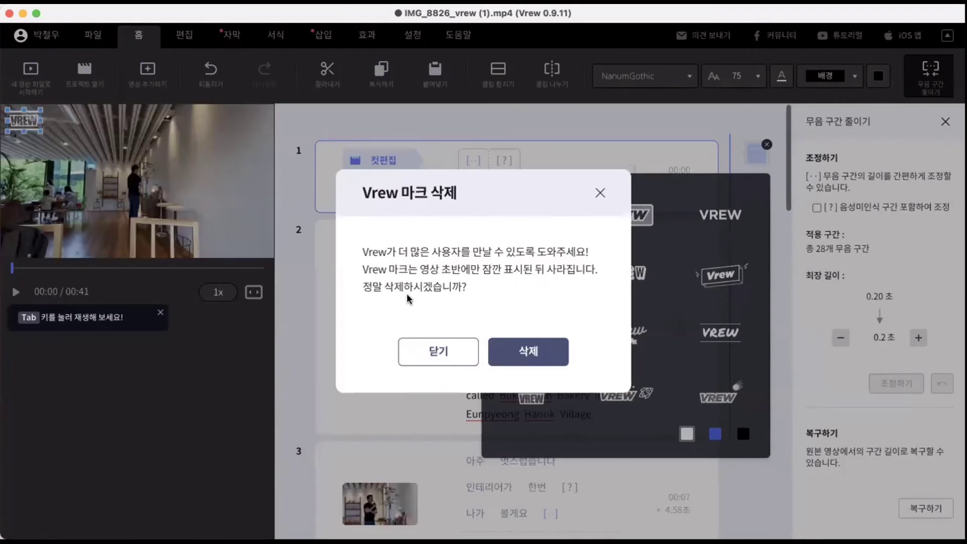
left_click(554, 346)
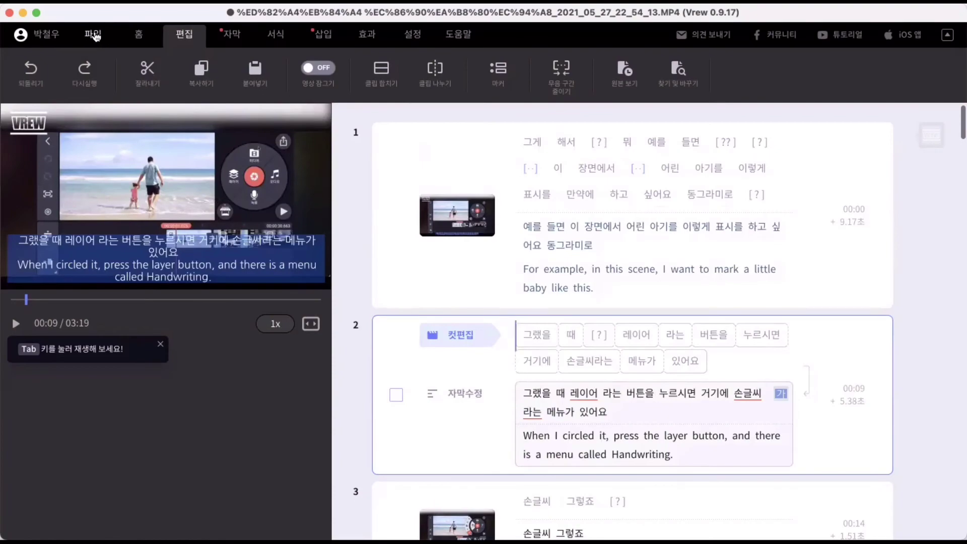
Examine the MP4 video export settings, including the resolution and the quality choices, and close them without exporting.
left_click(94, 35)
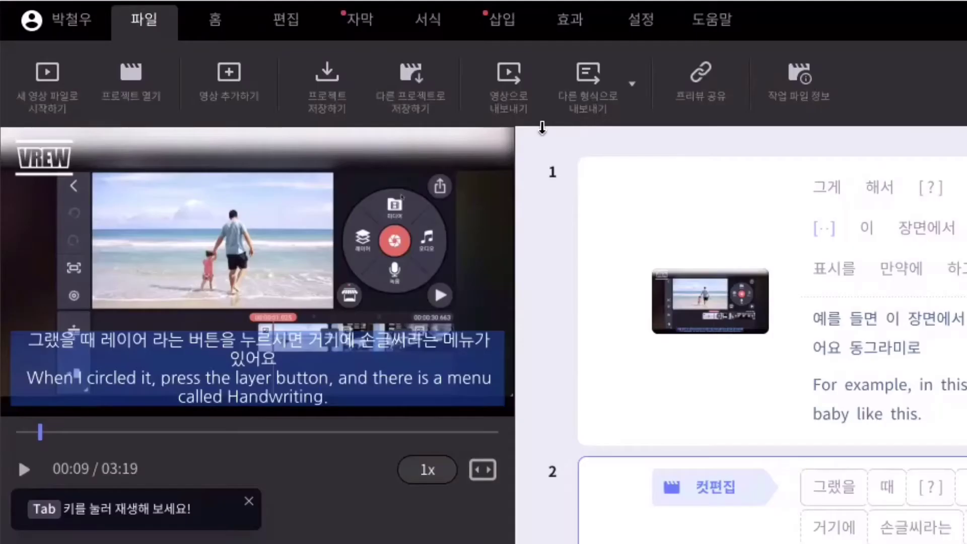
mouse_move(373, 105)
left_mouse_down()
mouse_move(344, 47)
mouse_move(402, 100)
left_mouse_up()
left_click_drag(623, 119, 584, 131)
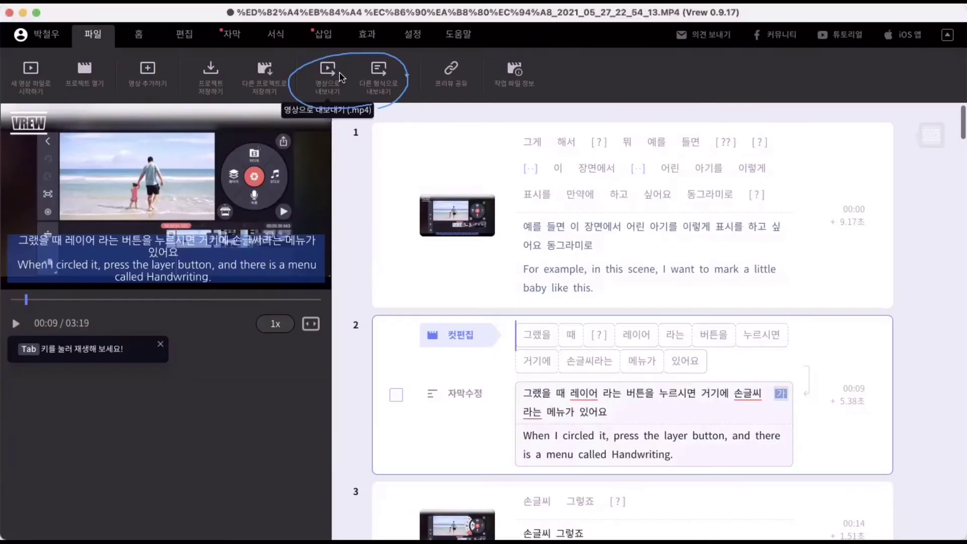
left_click(509, 81)
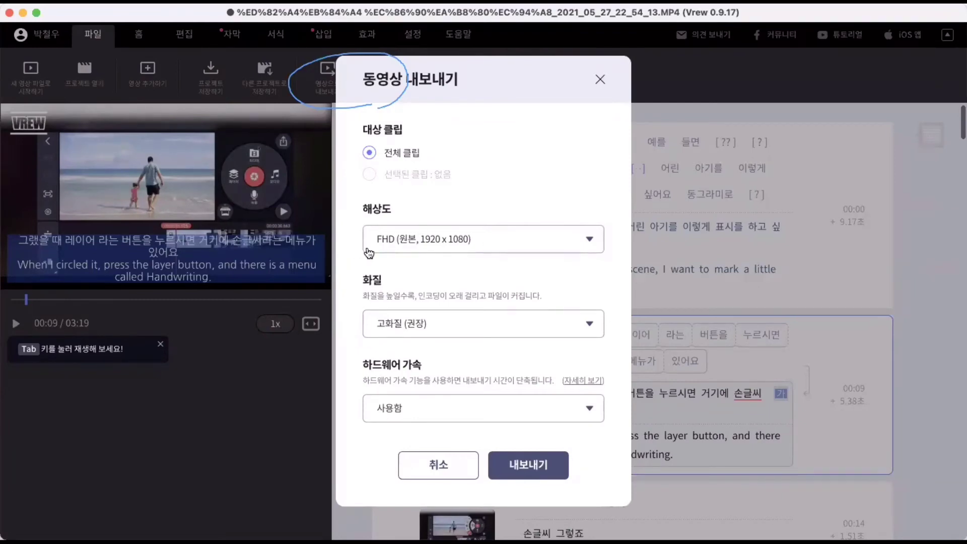
left_click(431, 322)
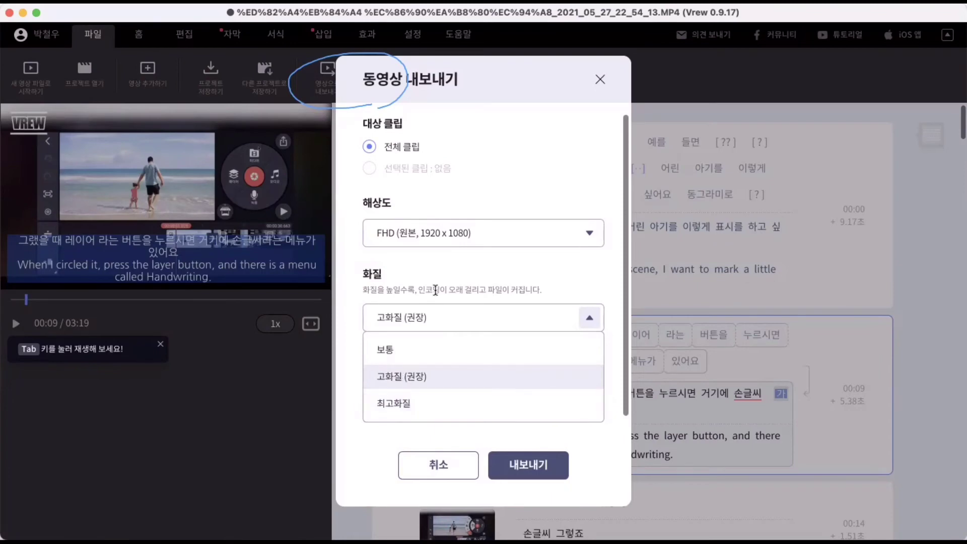
left_click_drag(365, 293, 542, 295)
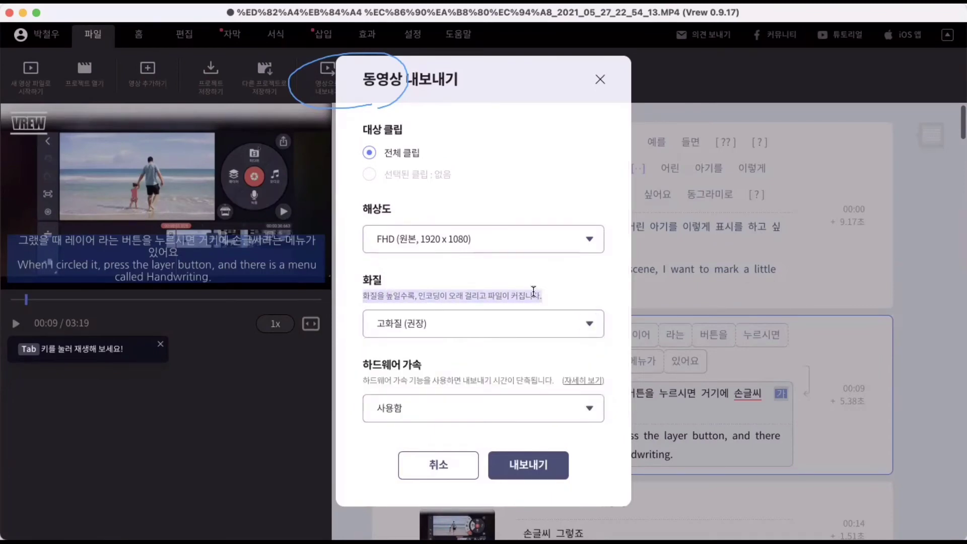
left_click(565, 296)
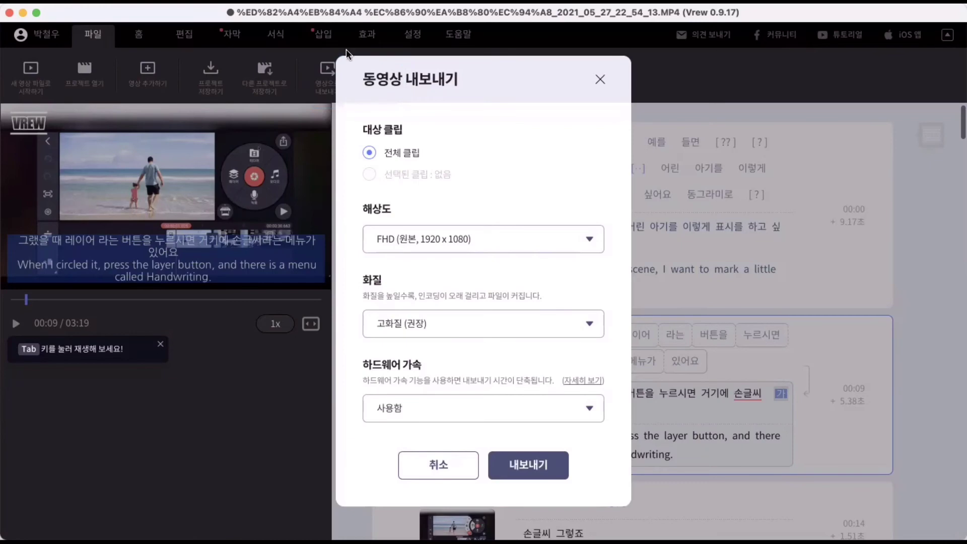
left_click(443, 468)
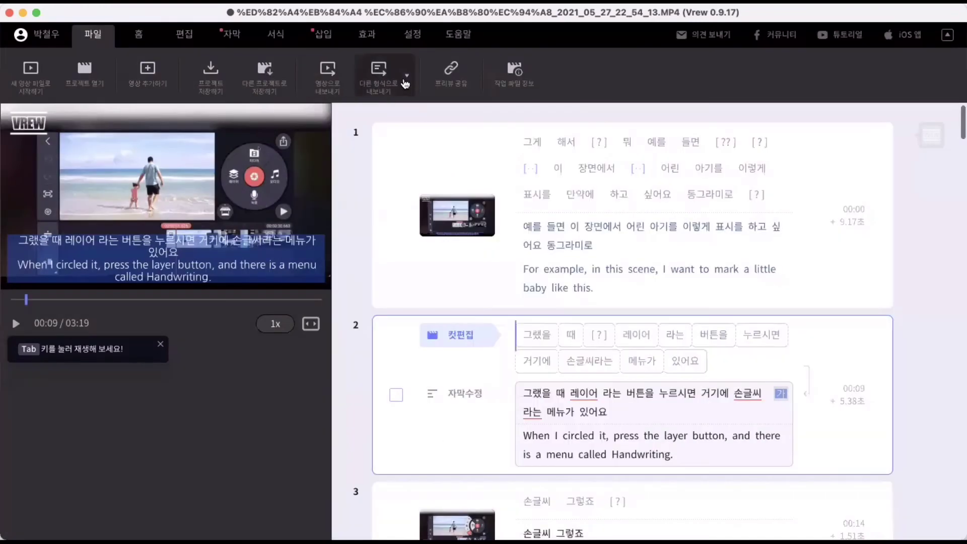
Export the default and English-translated captions as SubRip subtitle files named 브루로 자막.
left_click(384, 82)
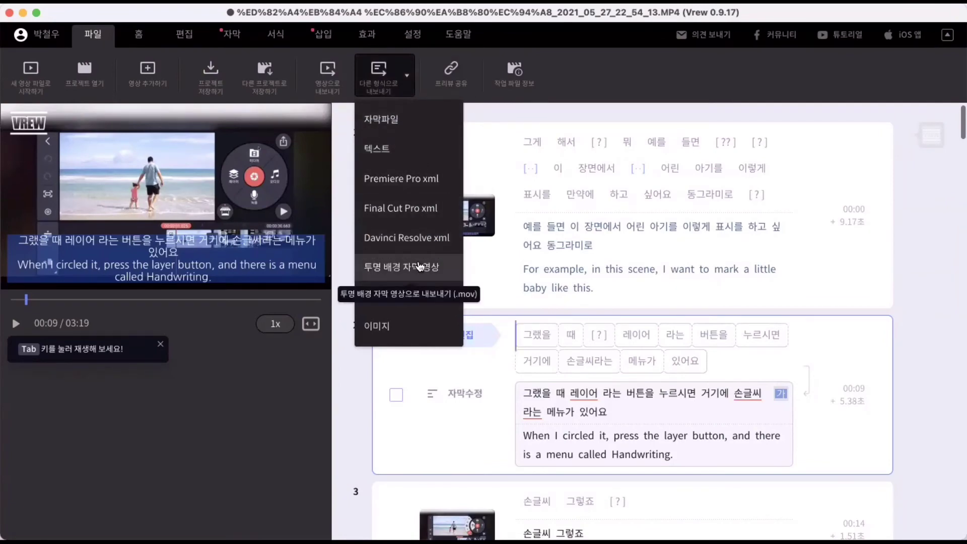
left_click(432, 115)
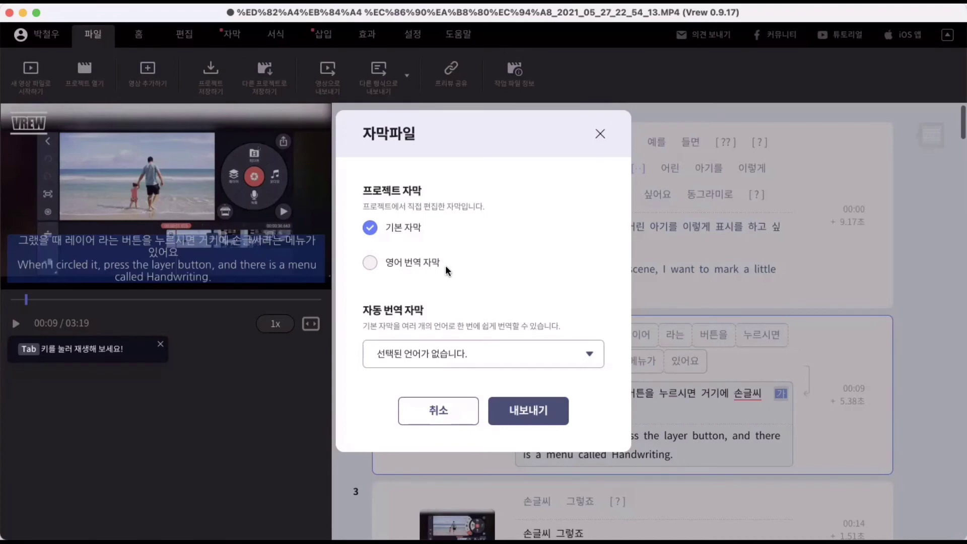
left_click(369, 263)
left_click(528, 415)
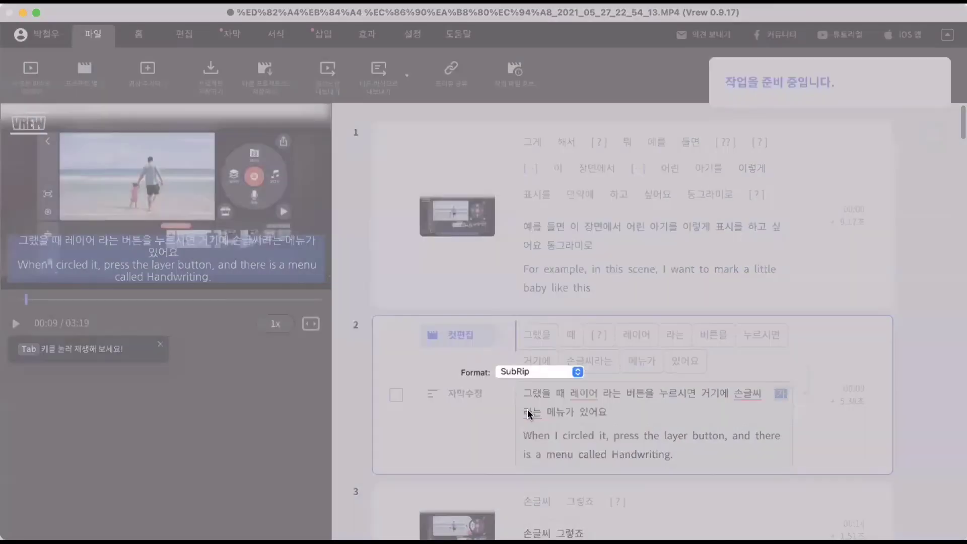
left_click(707, 405)
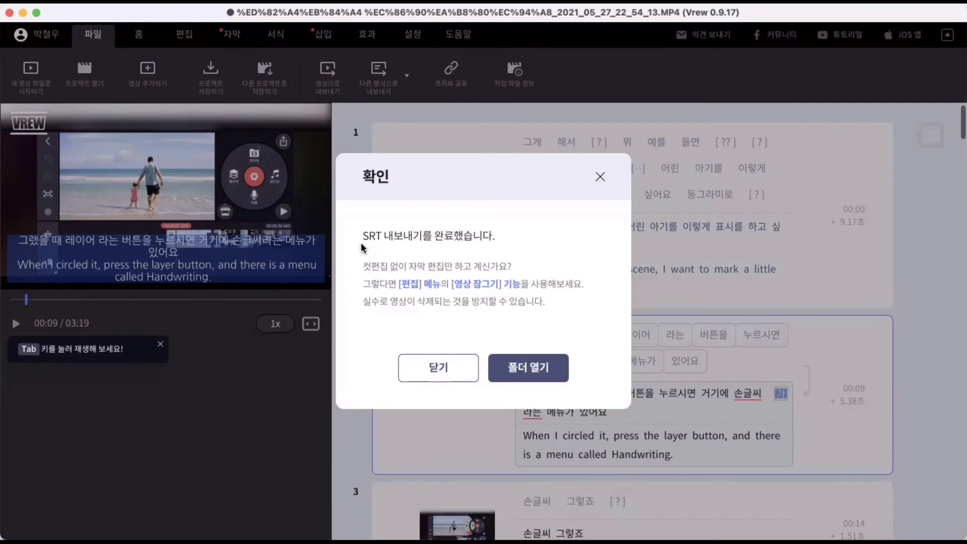
left_click(438, 368)
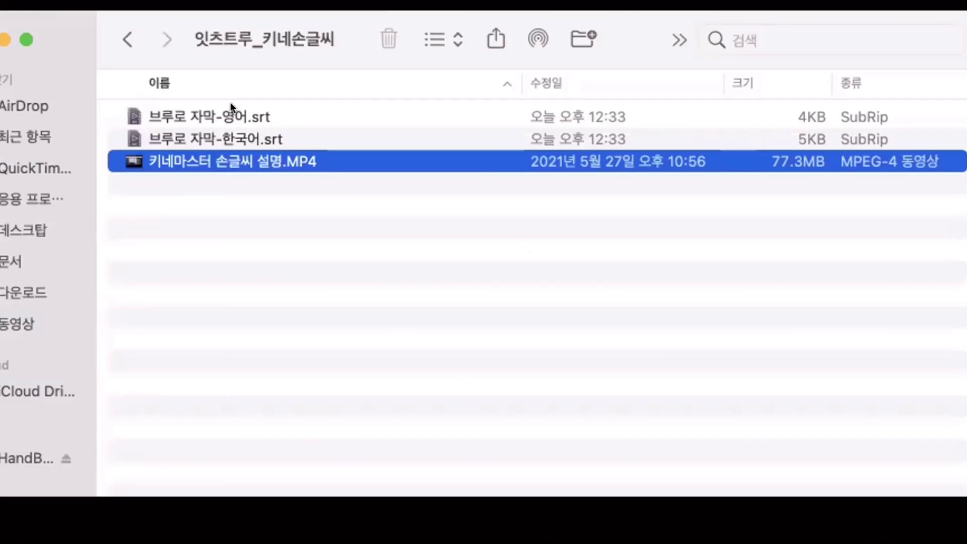
Switch to Finder and check the exported English and Korean SRT files in the 잇츠트루_키네손글씨 folder.
left_click(229, 113)
left_click(225, 139)
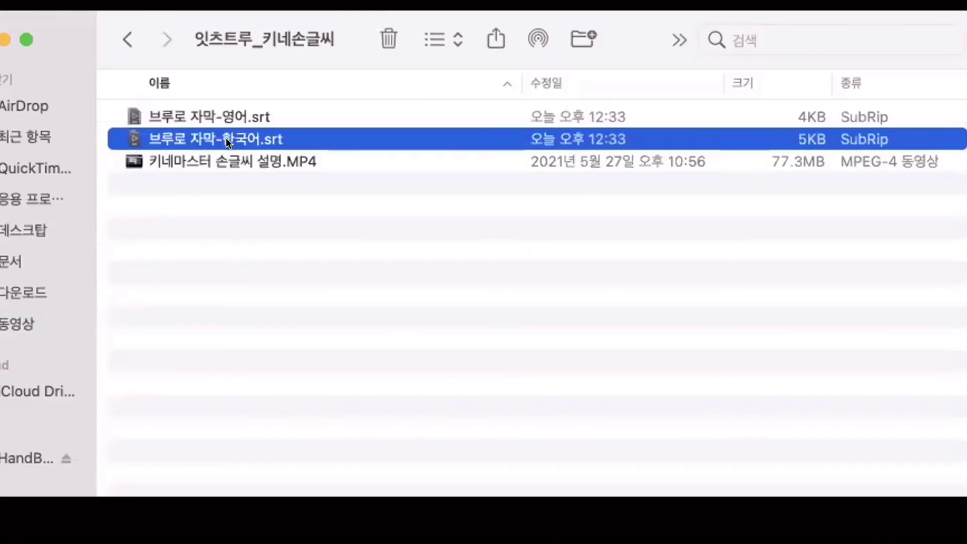
left_click(222, 110)
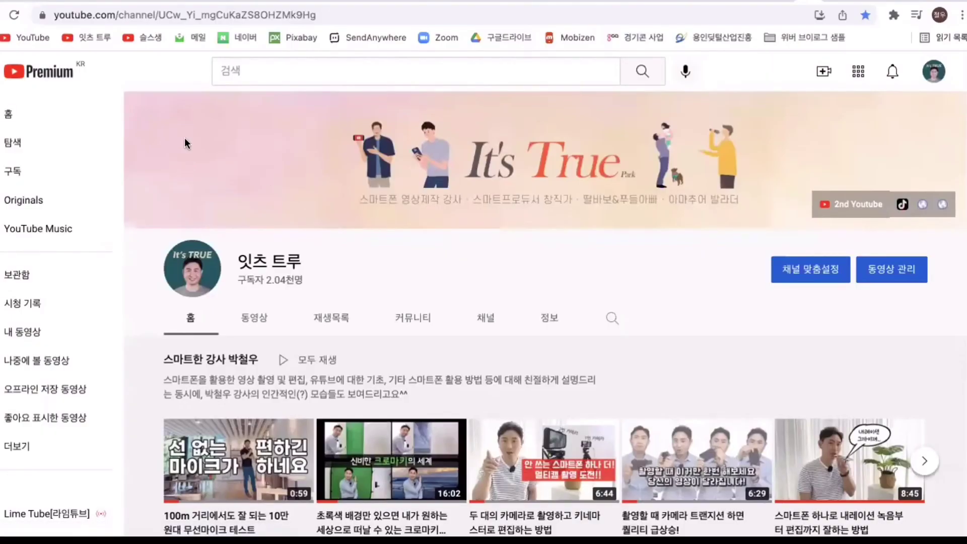
Switch to YouTube Studio, search the channel for 손글씨 and open the details of the video posted 2021. 6. 7.
left_click(882, 276)
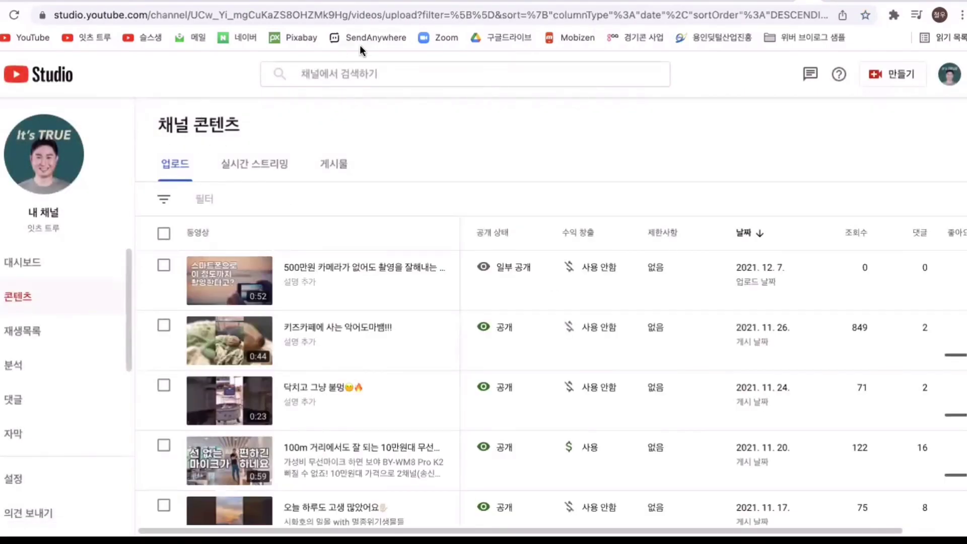
left_click(360, 77)
type("손ㅅ그")
key("BackSpace")
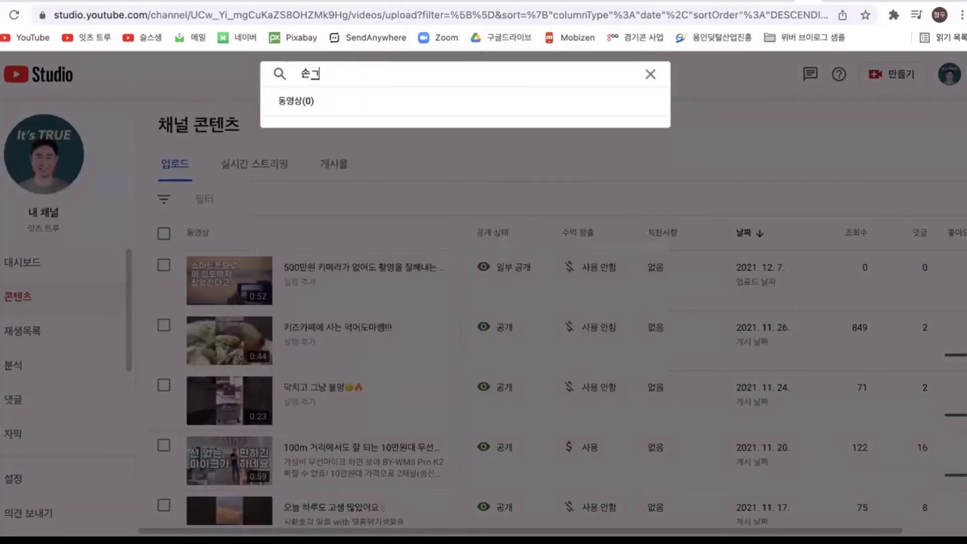
type("ㄹ씨")
key("Return")
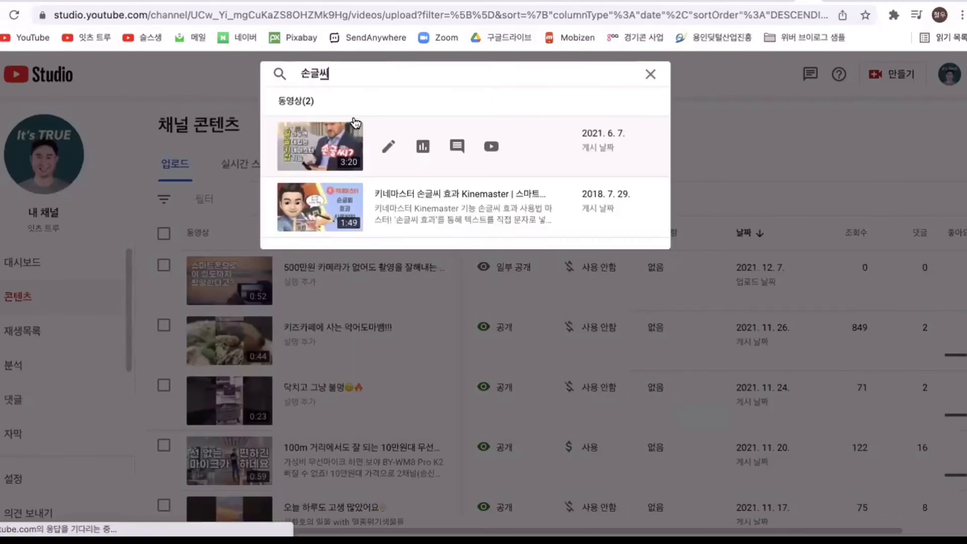
left_click(333, 143)
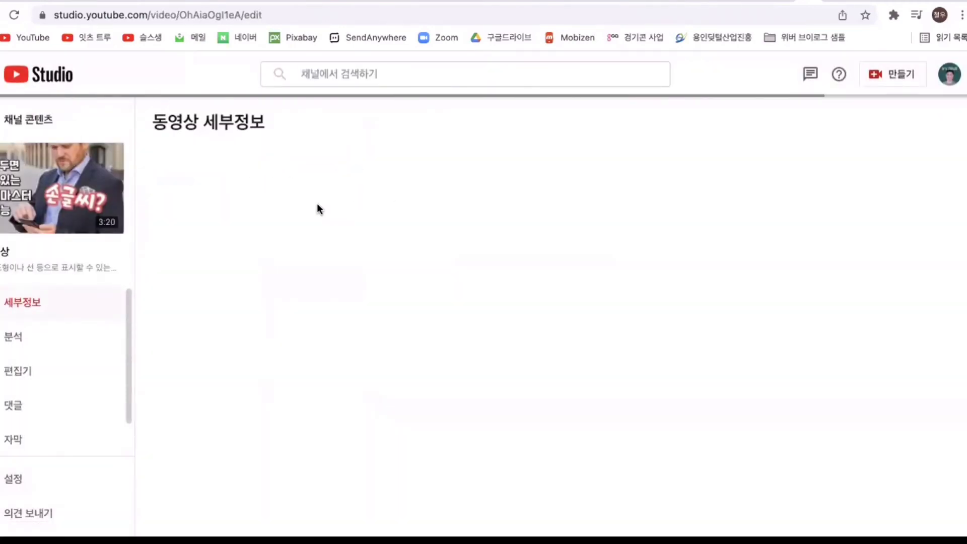
Add Korean subtitles to the video by uploading 브루로 자막-한국어.srt with timing included, and finish the subtitle edit.
scroll(740, 328, "down", 2)
scroll(740, 329, "down", 4)
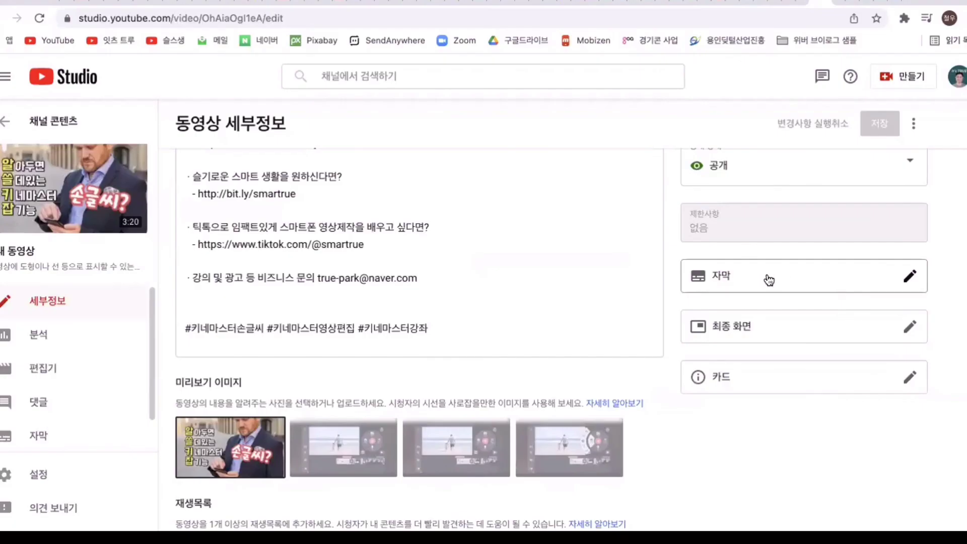
left_click(769, 280)
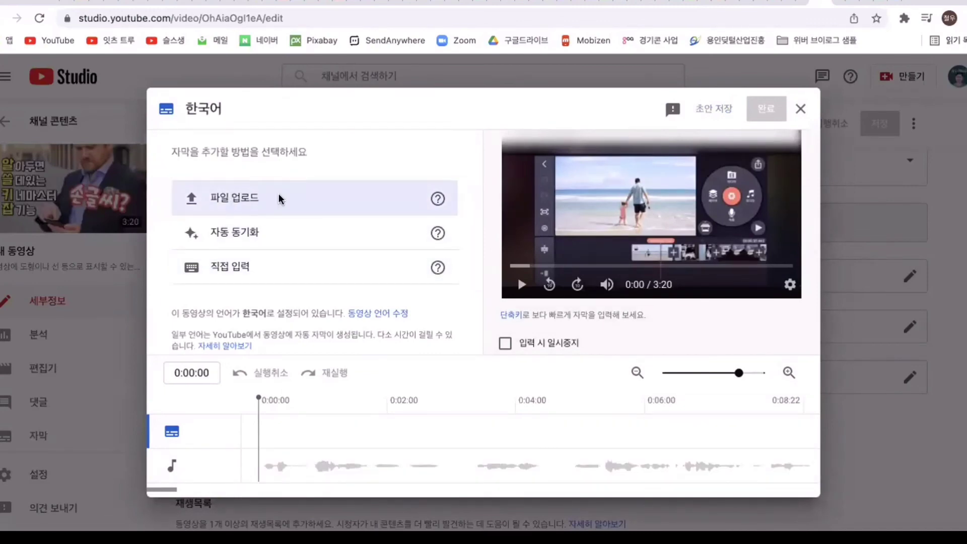
left_click(242, 197)
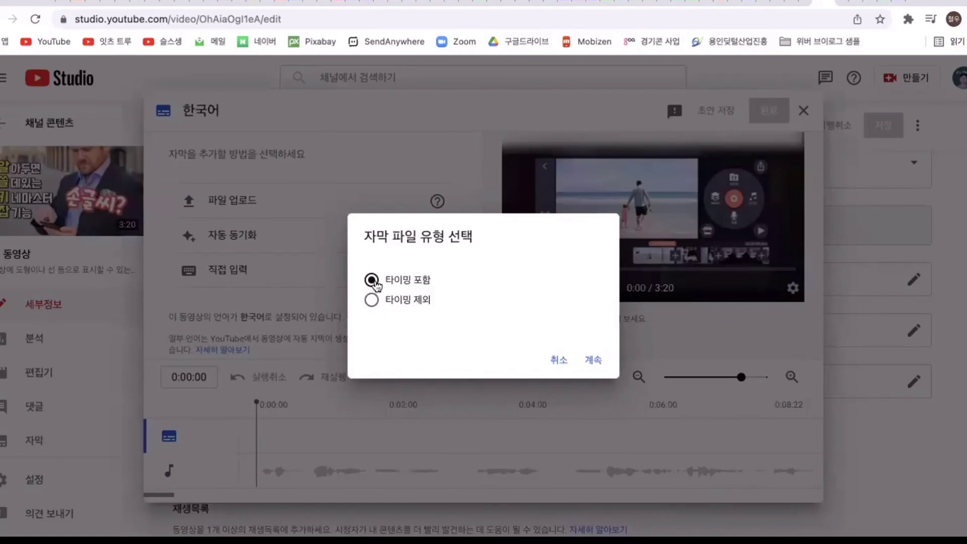
left_click(590, 365)
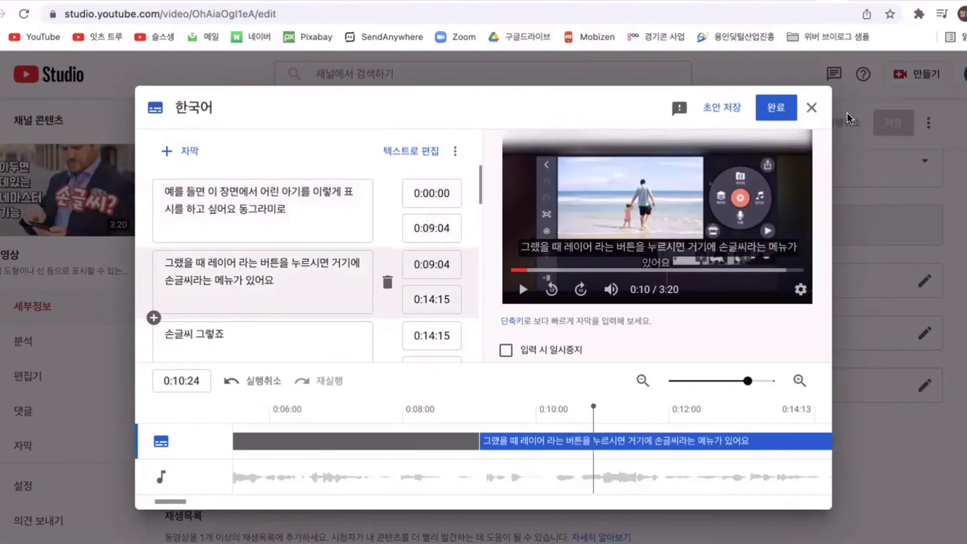
left_click(770, 106)
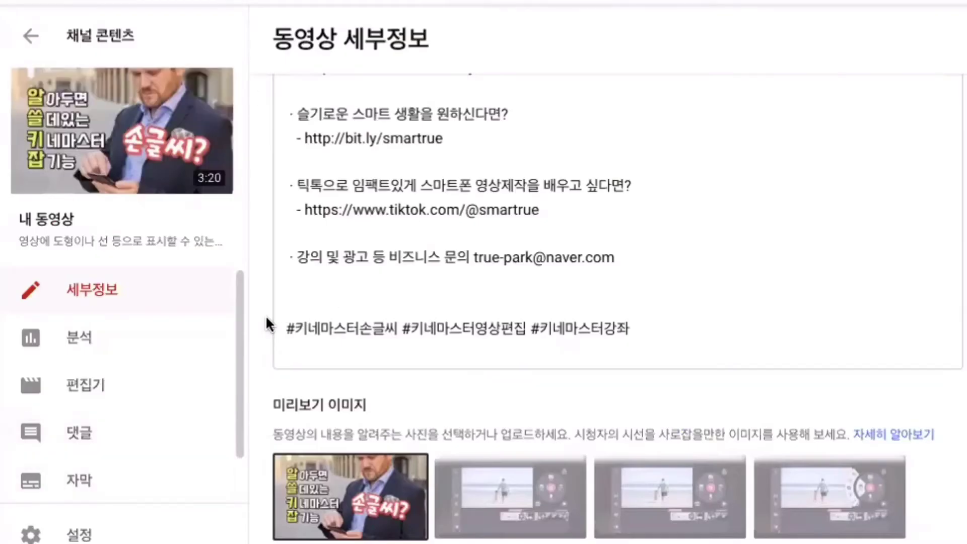
Open the video's subtitles page and look through the list of languages that can be added.
left_click(97, 480)
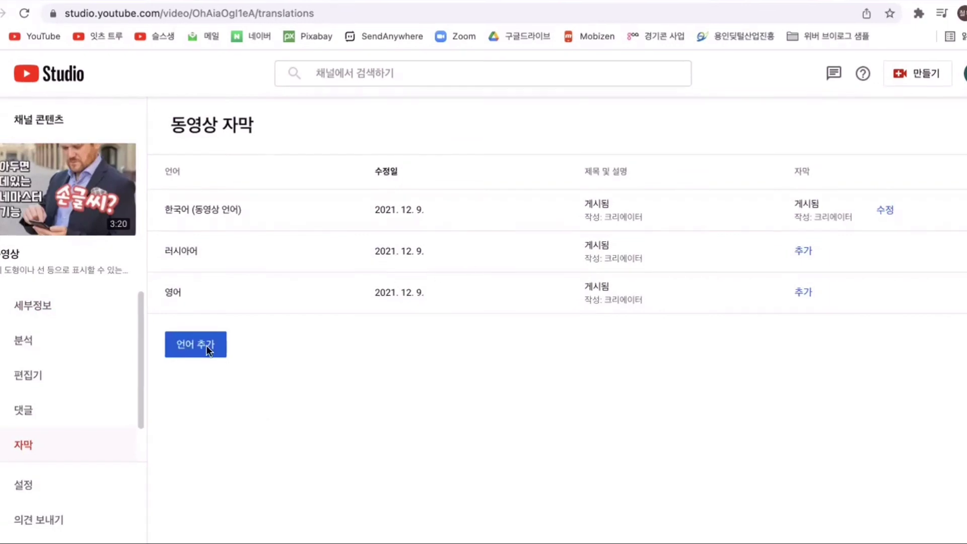
left_click(189, 344)
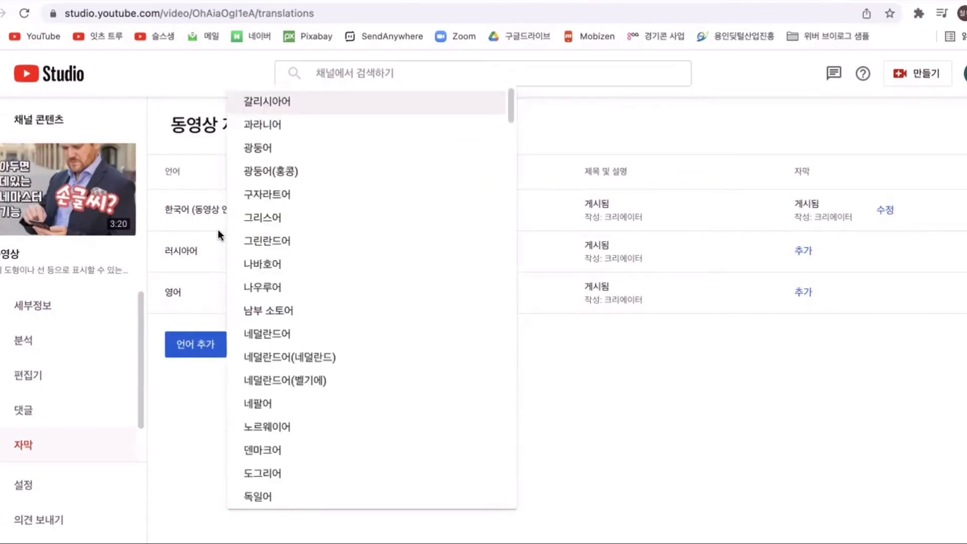
left_click(190, 318)
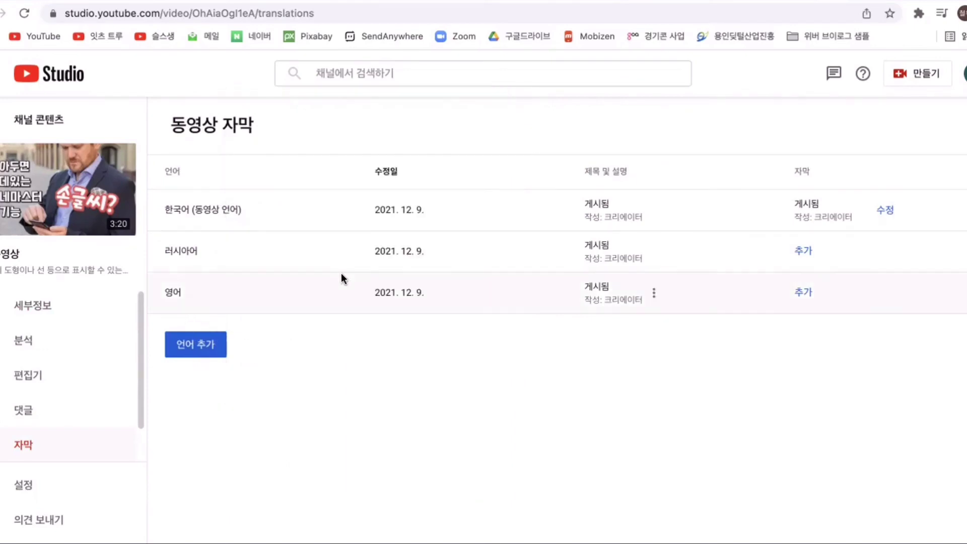
Add English subtitles to the video by uploading 브루로 자막-영어.srt and publish them.
left_click(803, 291)
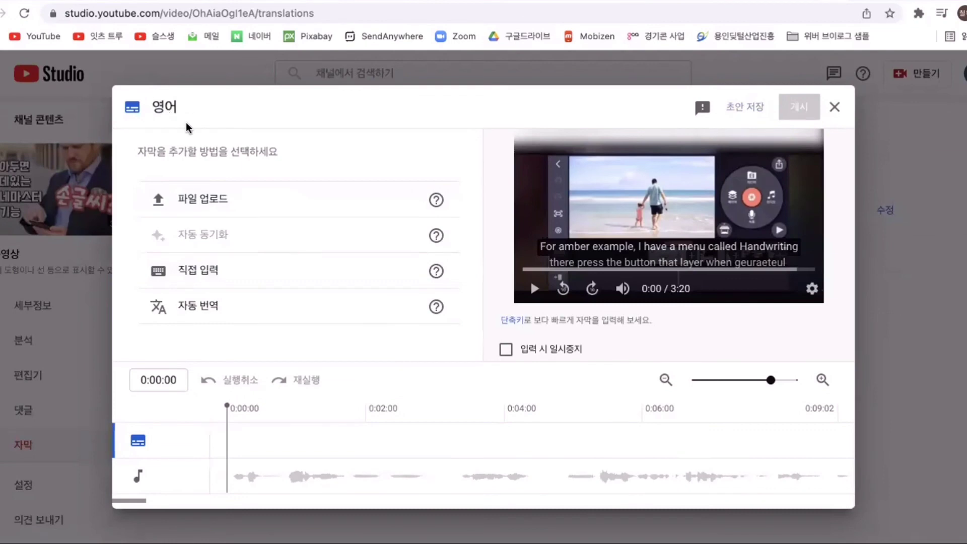
left_click(222, 200)
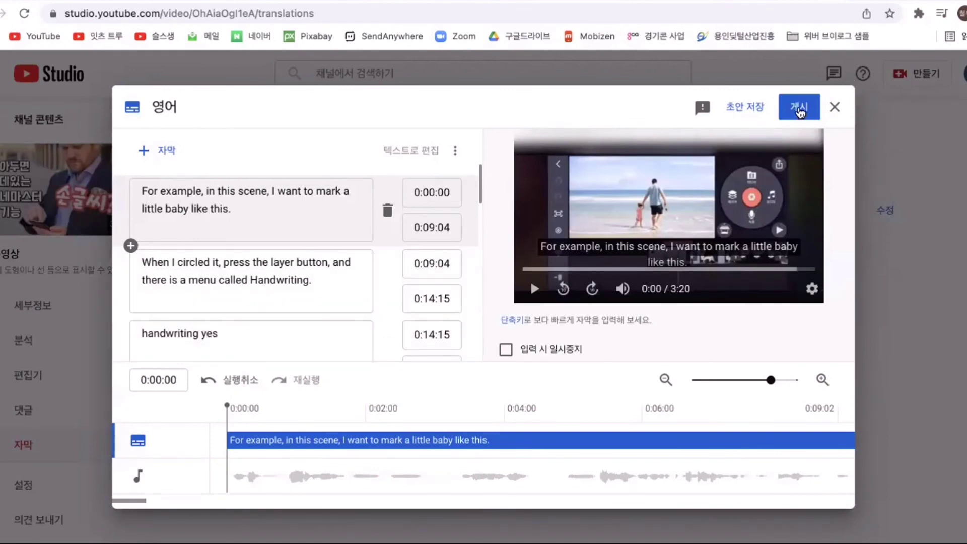
left_click(799, 111)
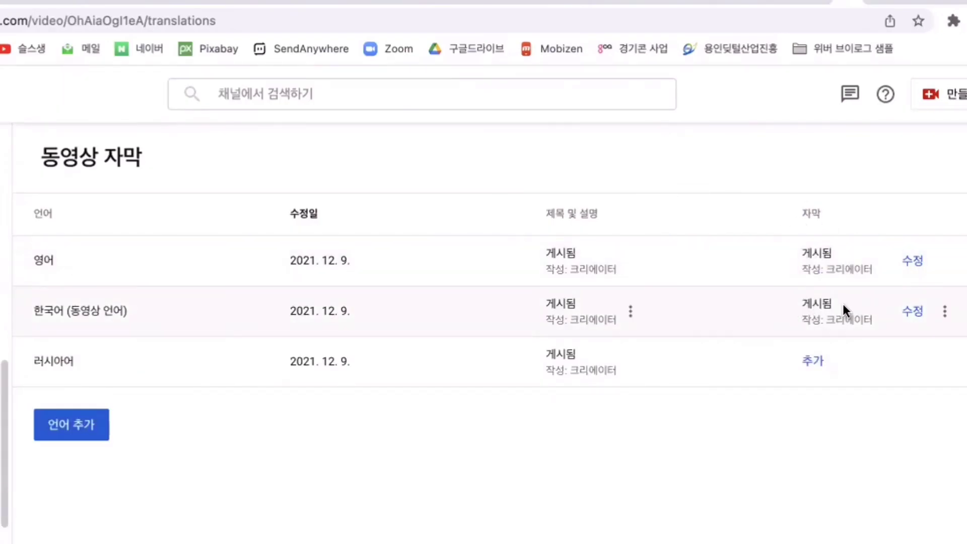
Open the video's YouTube watch page and pause playback to check the Korean subtitles.
left_click(61, 188)
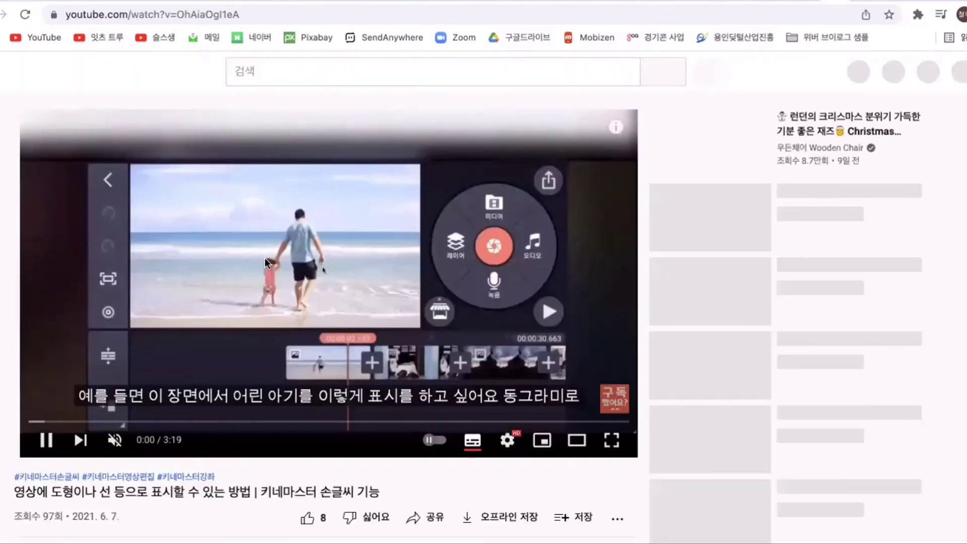
left_click(246, 369)
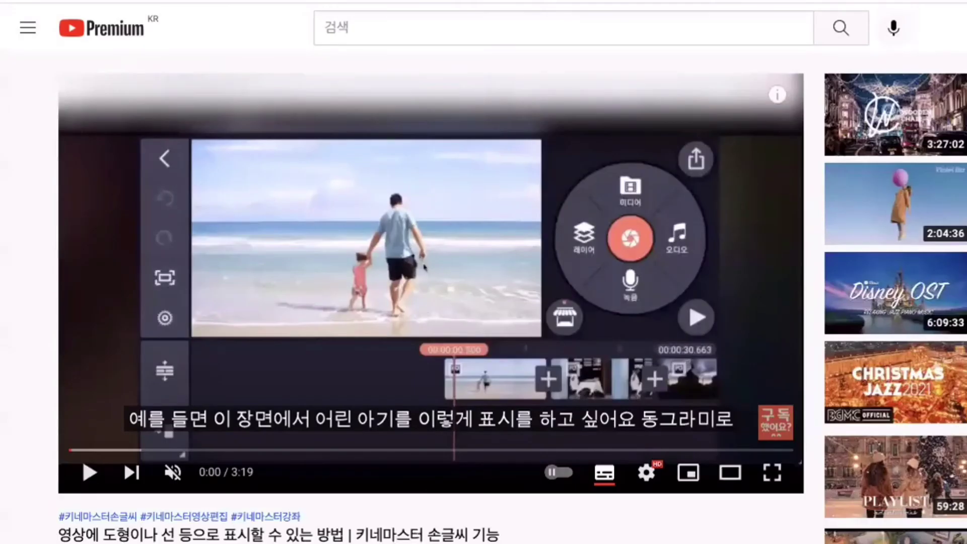
Toggle the player's subtitles off and on again, and switch the subtitle language to English (영어).
left_click(604, 474)
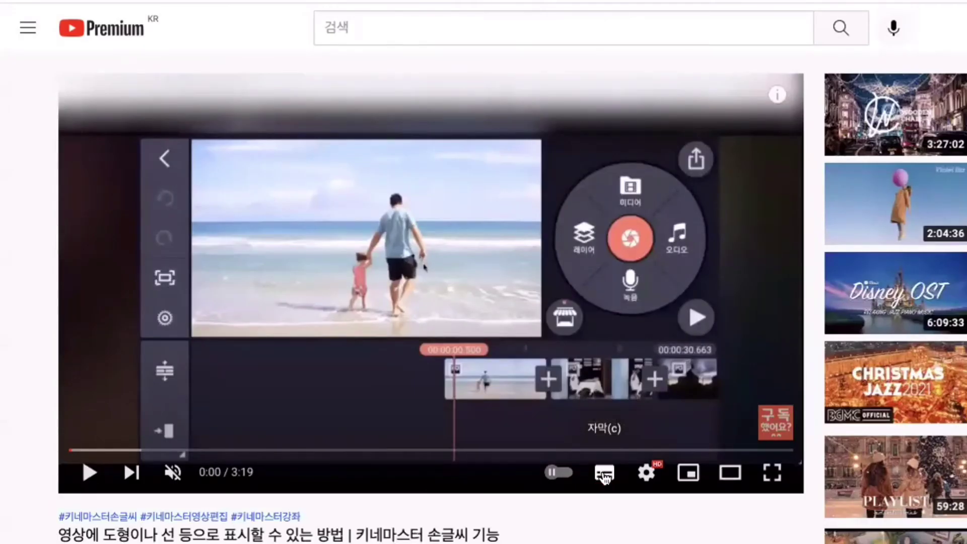
left_click(604, 474)
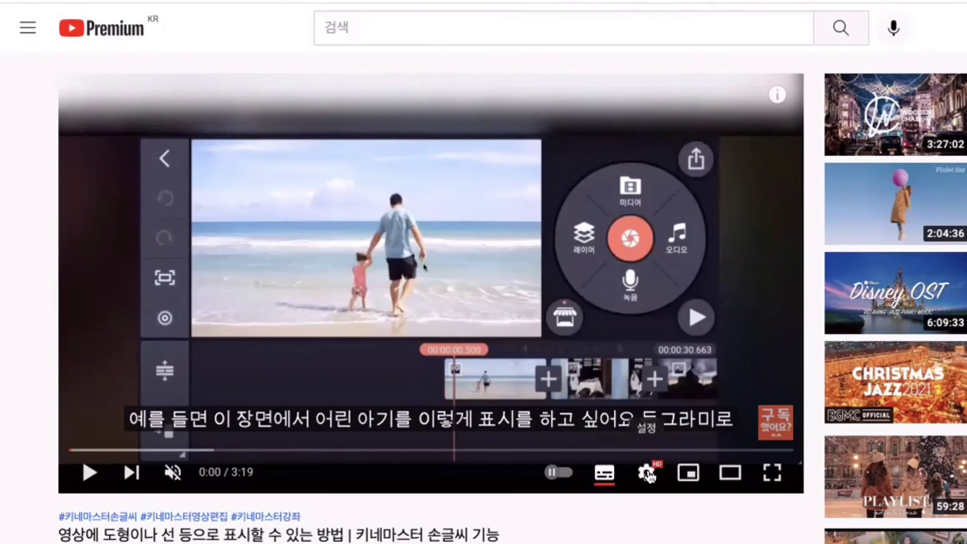
left_click(646, 473)
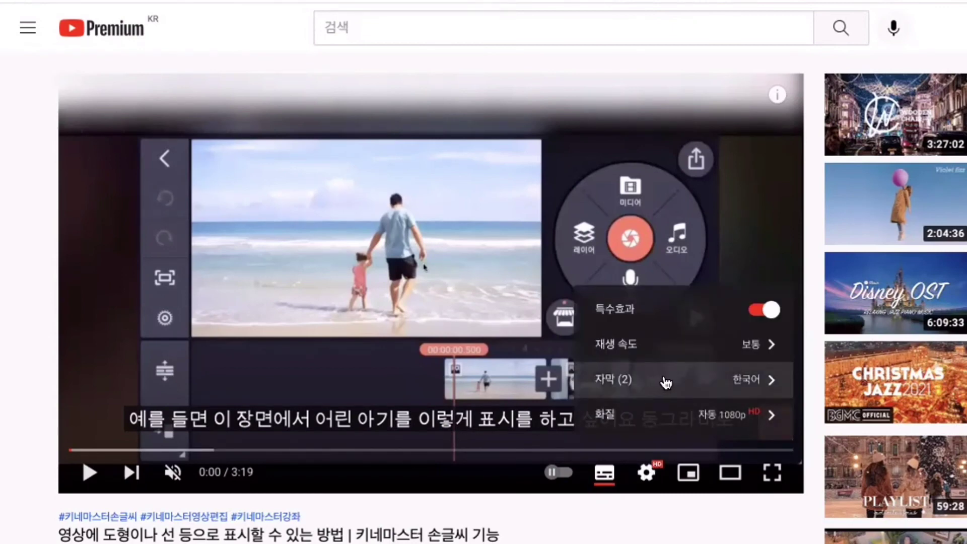
left_click(665, 381)
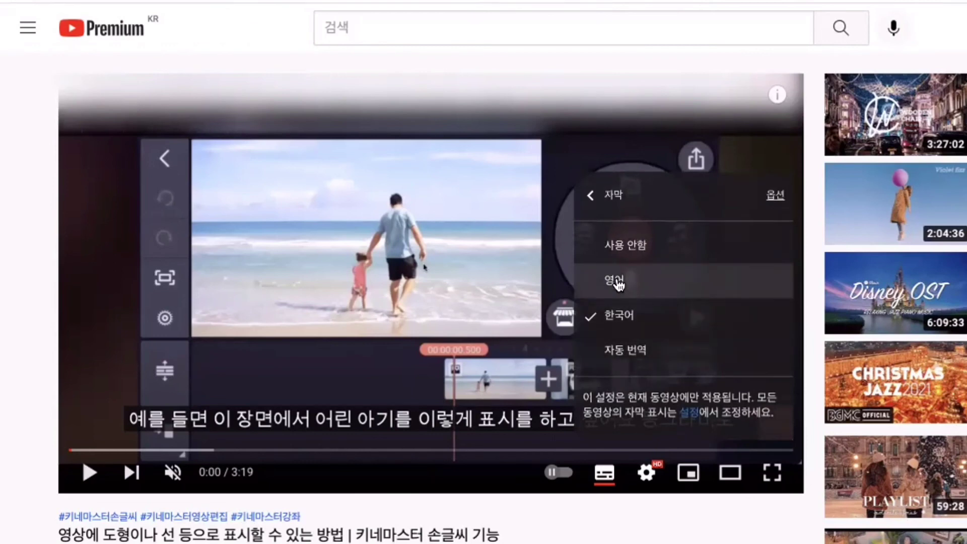
left_click(615, 281)
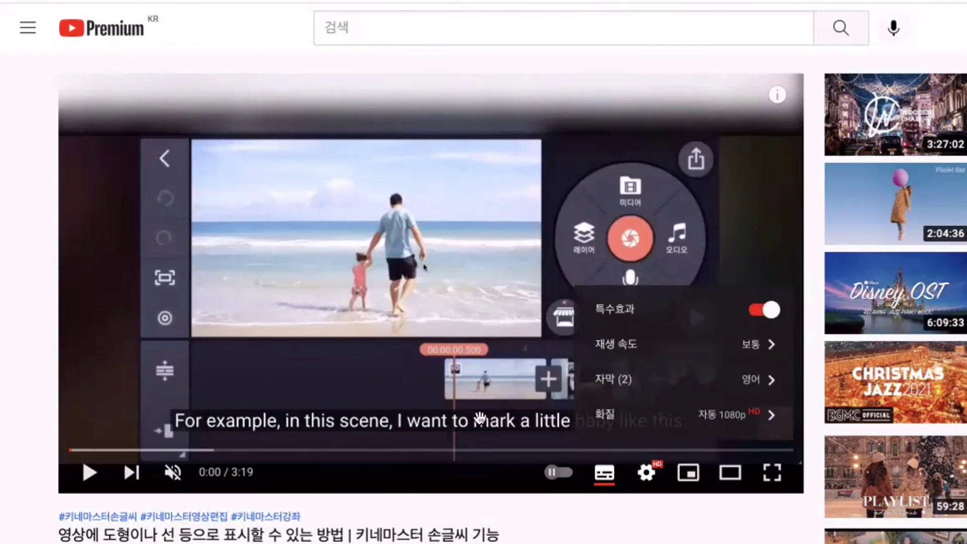
left_click(455, 493)
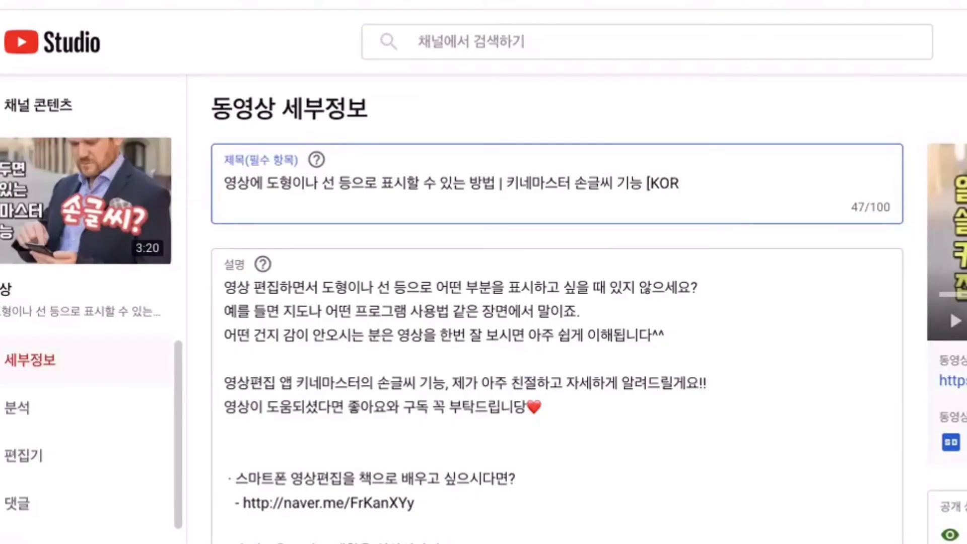
Replace the bracketed ending of the video's title with [자막 있음 | ENG SUB], and return to the video's watch page.
key("BackSpace")
key("BackSpace")
key("BackSpace")
key("BackSpace")
type("자막 있")
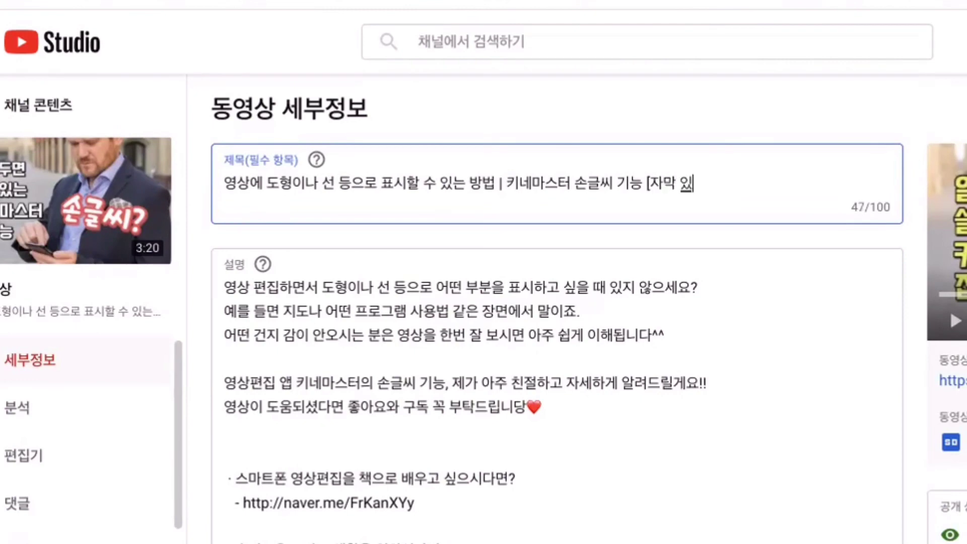
type("음 ]")
type(" | ENG")
type(" SUB")
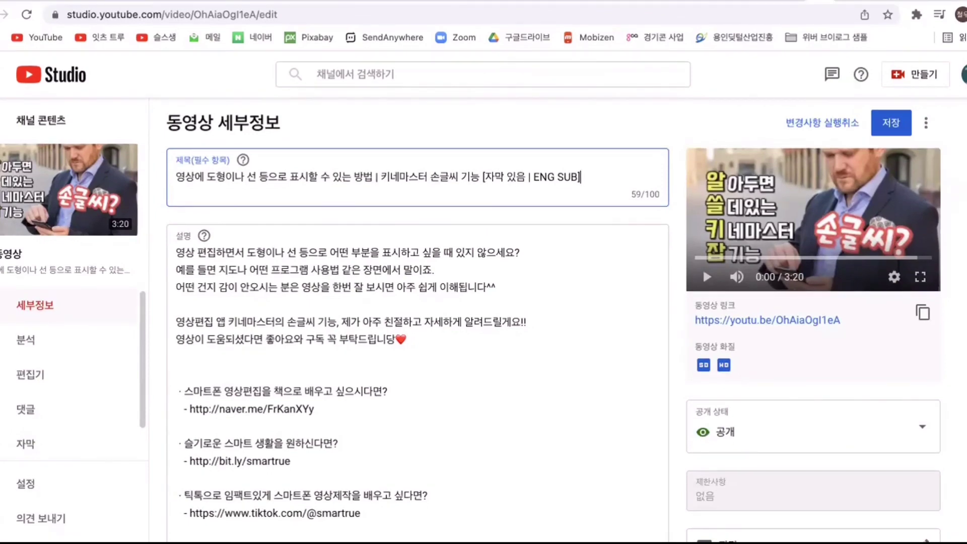
left_click(861, 2)
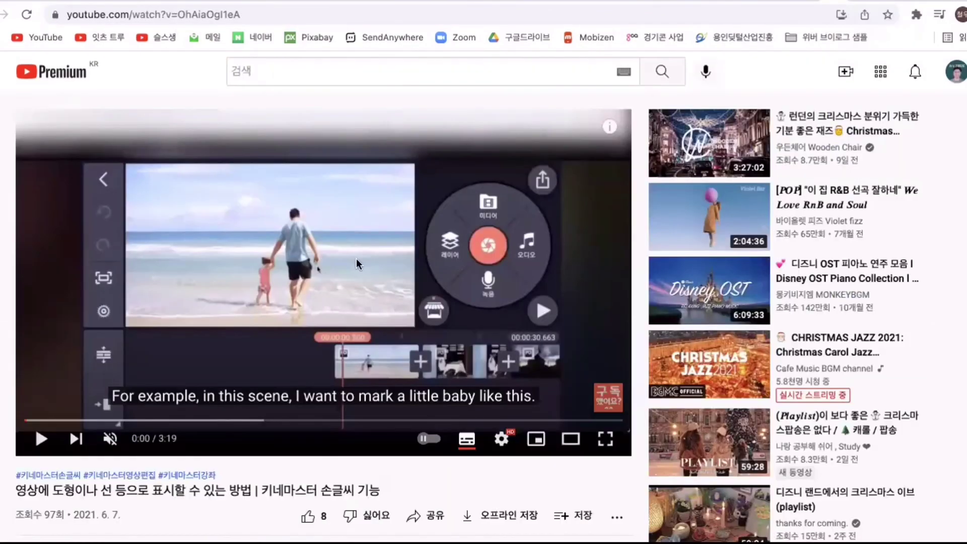